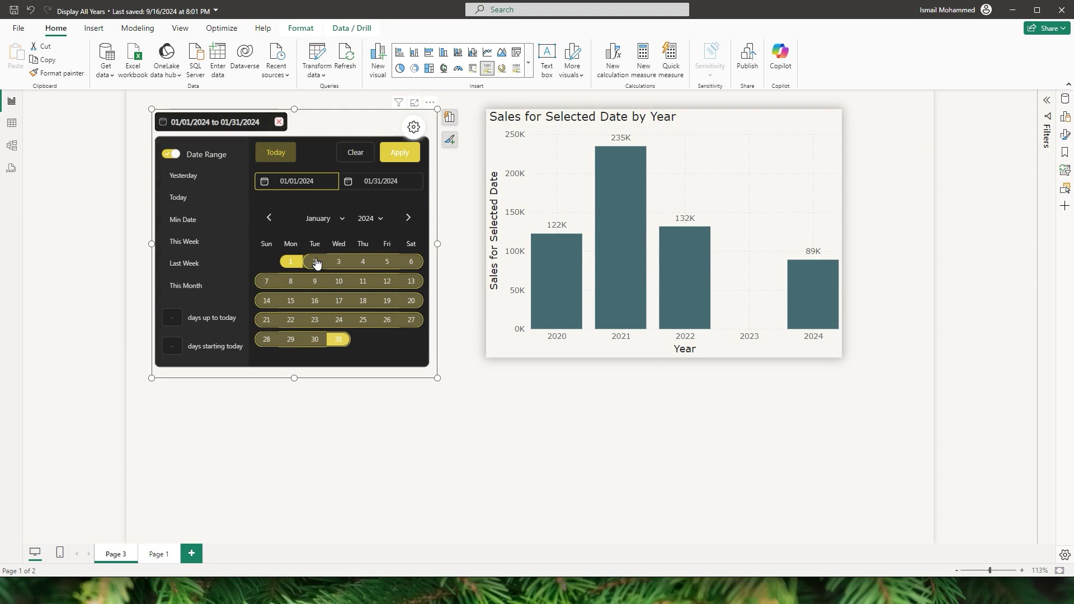
Set the date picker range on Page 3 to 01/01/2024 through 03/31/2024 and apply it
{"action": "key", "text": "Tab"}
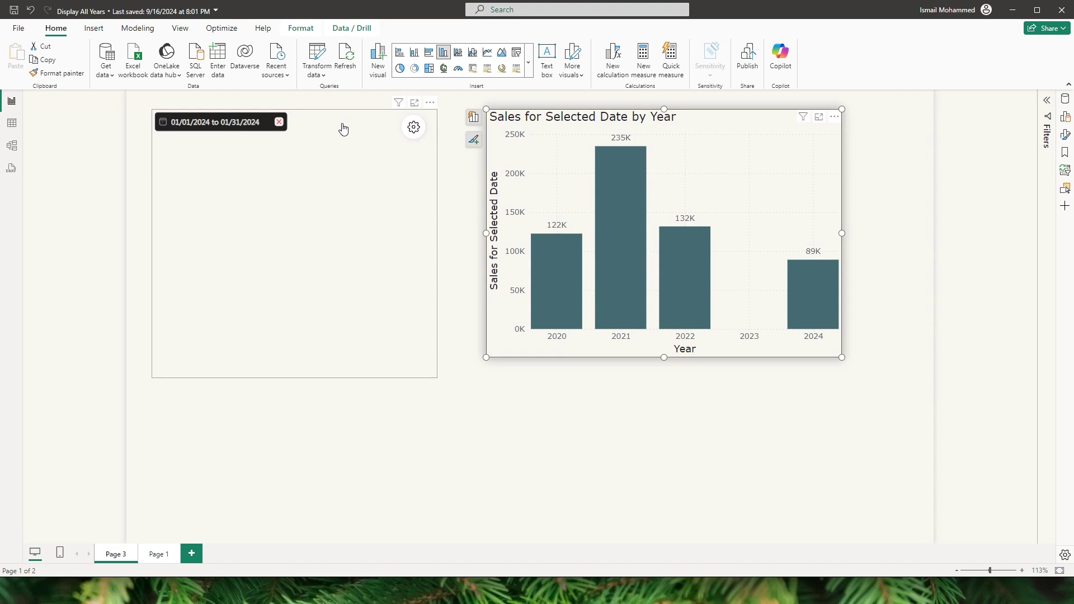
{"action": "left_click", "coordinate": [232, 128]}
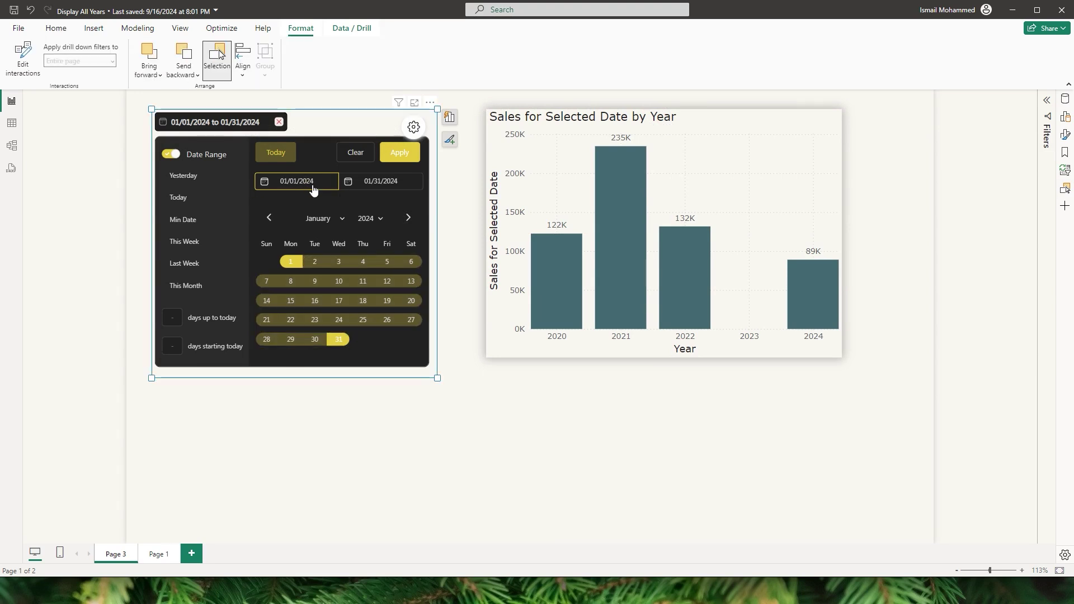
{"action": "left_click", "coordinate": [387, 185]}
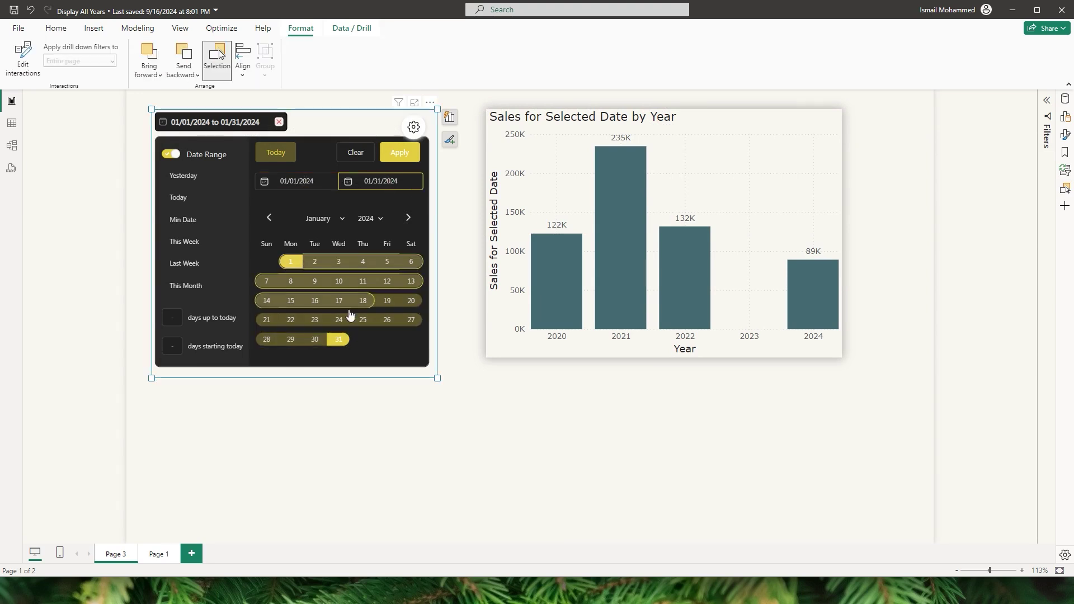
{"action": "left_click", "coordinate": [408, 218]}
{"action": "left_click", "coordinate": [408, 217]}
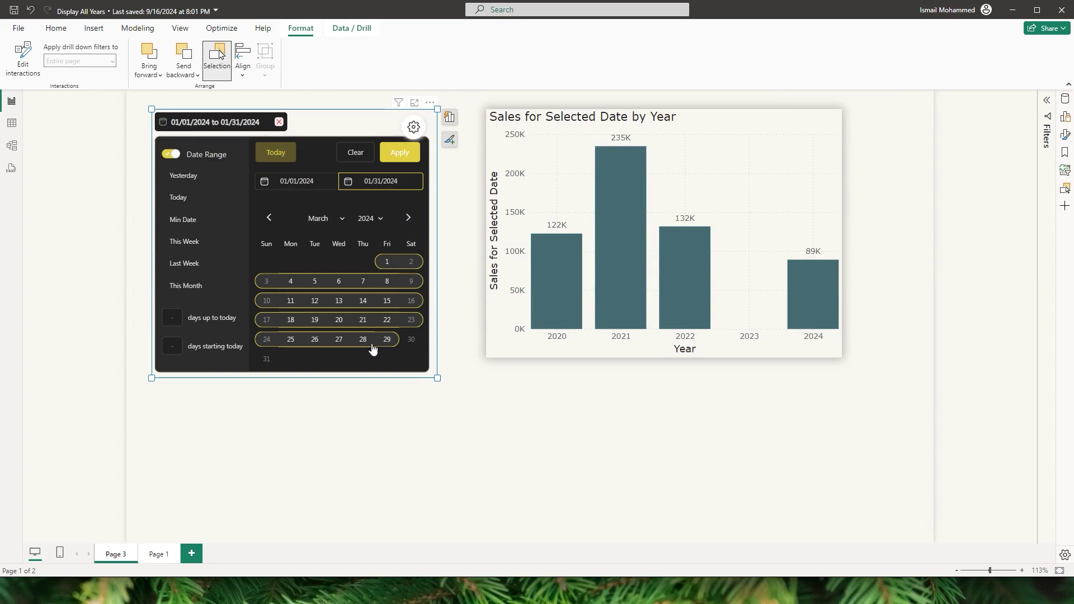
{"action": "left_click", "coordinate": [274, 358]}
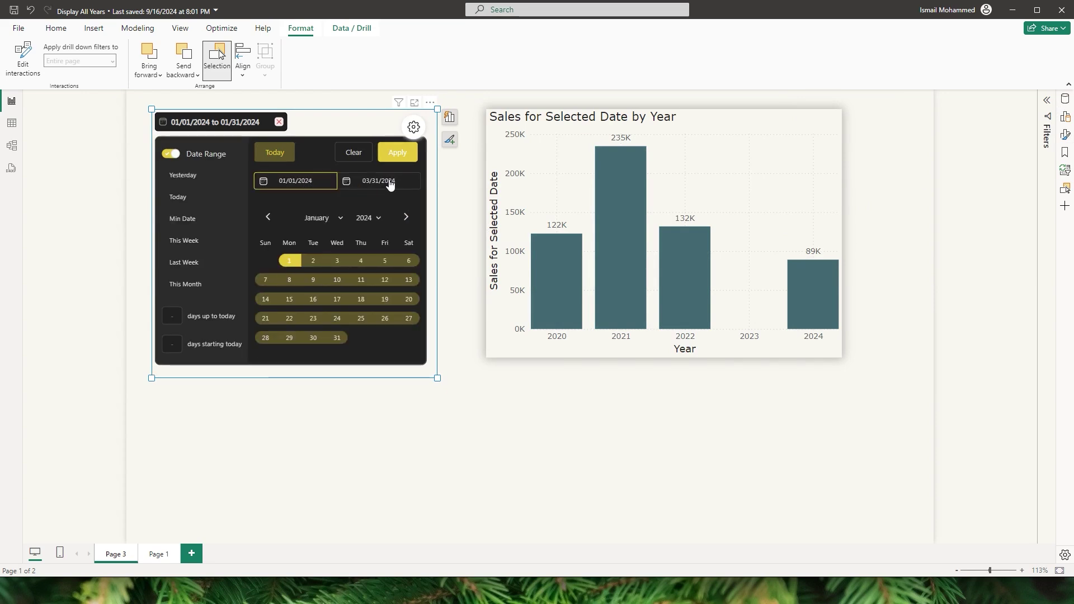
{"action": "left_click", "coordinate": [396, 158]}
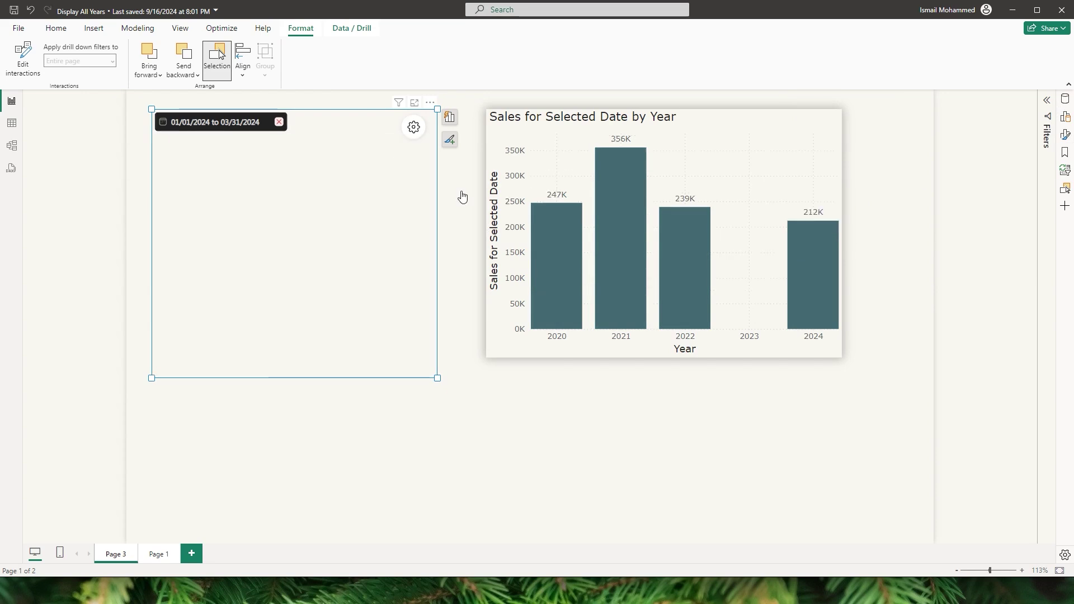
{"action": "left_click", "coordinate": [680, 397]}
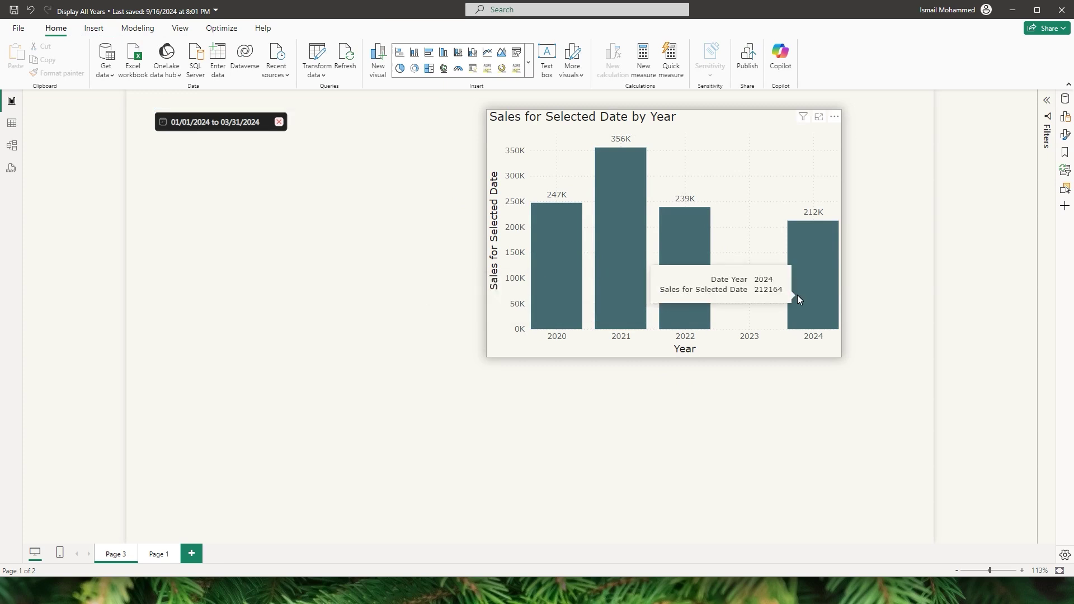
Change the date picker range on Page 3 to 05/01/2024 through 05/10/2024 and apply it
{"action": "left_click", "coordinate": [218, 121]}
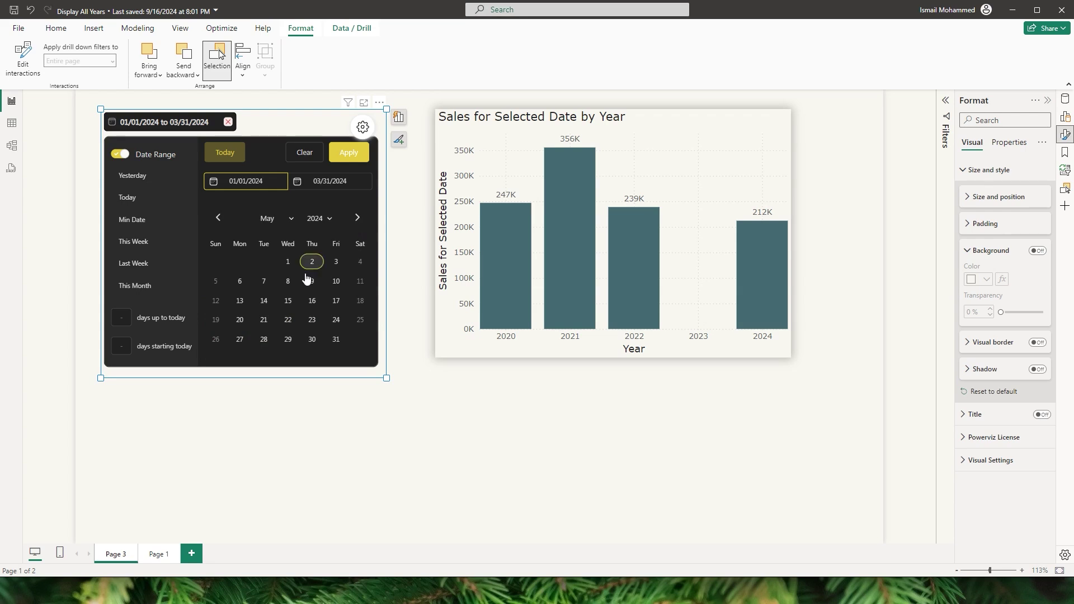
{"action": "left_click", "coordinate": [287, 261]}
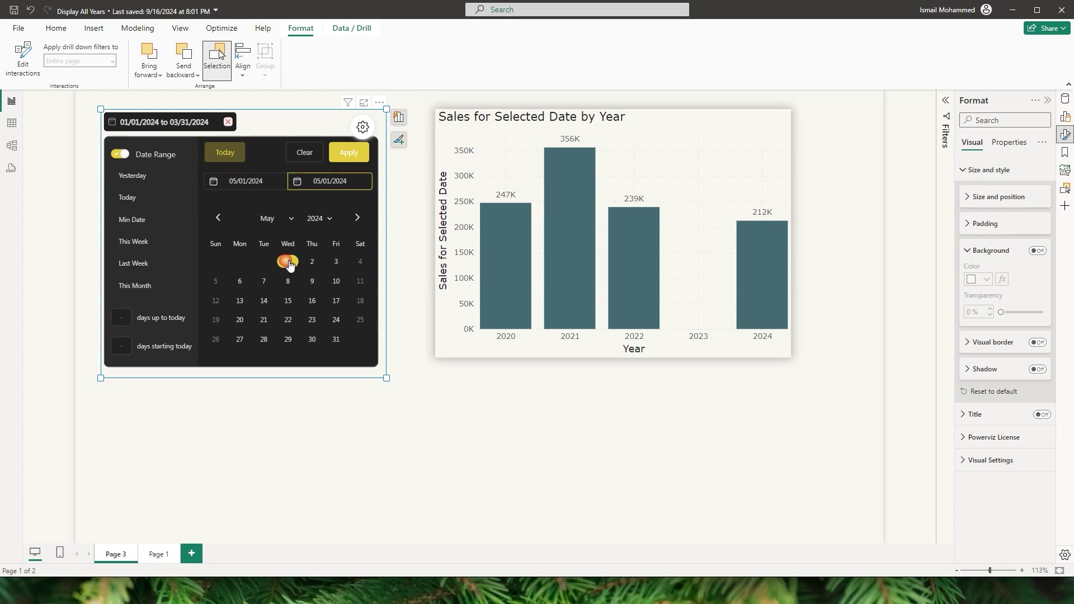
{"action": "left_click", "coordinate": [335, 281]}
{"action": "left_click", "coordinate": [350, 156]}
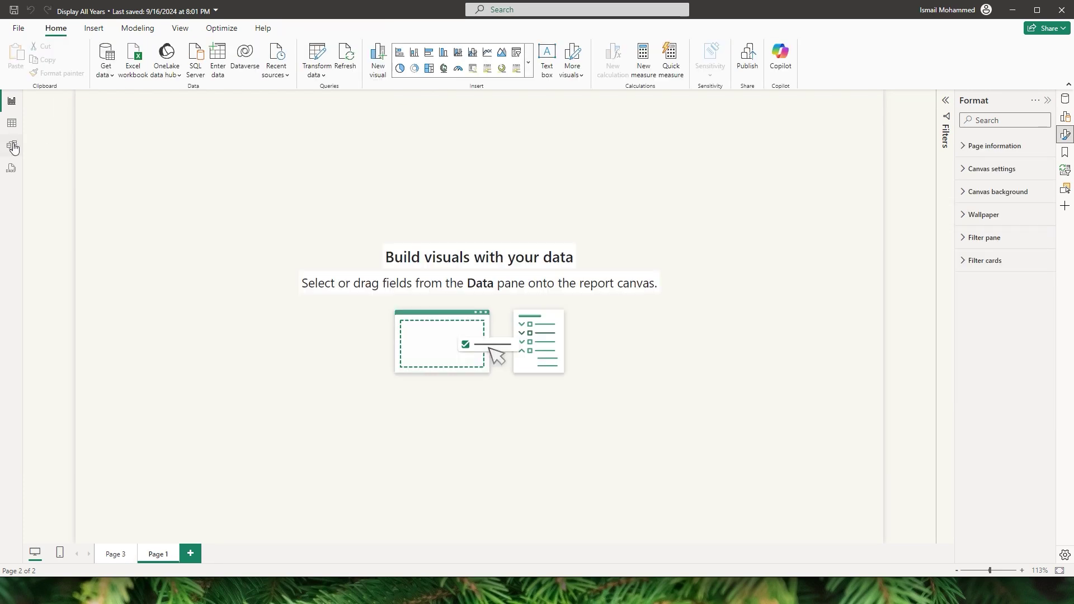
Copy the full DAX definition of the Calendar table from the data model, leaving the table unmodified
{"action": "left_click", "coordinate": [12, 146]}
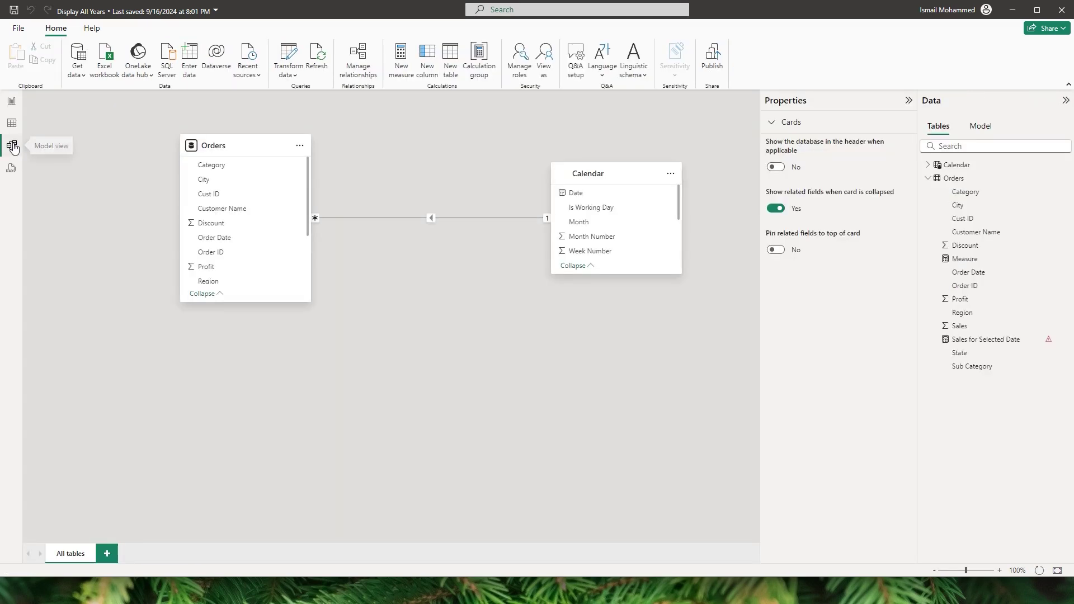
{"action": "left_click", "coordinate": [227, 147]}
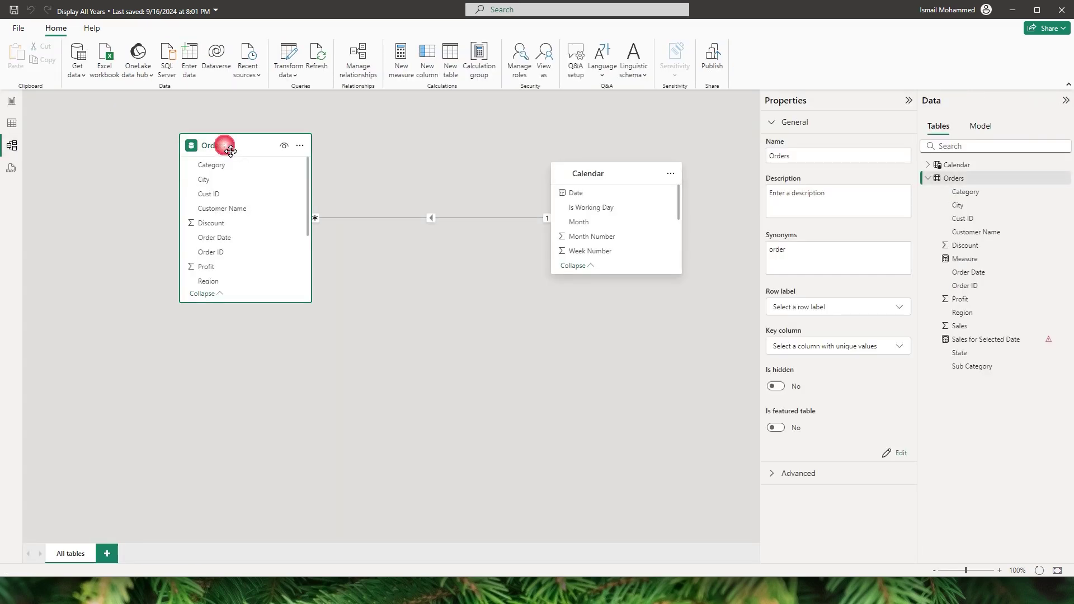
{"action": "left_click", "coordinate": [605, 178]}
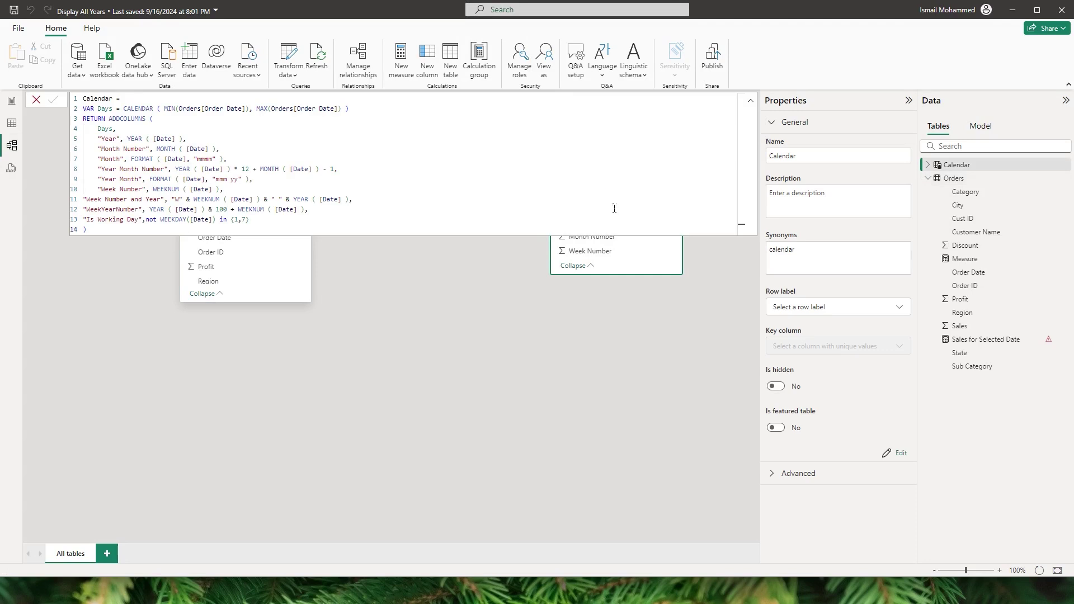
{"action": "left_click", "coordinate": [42, 99]}
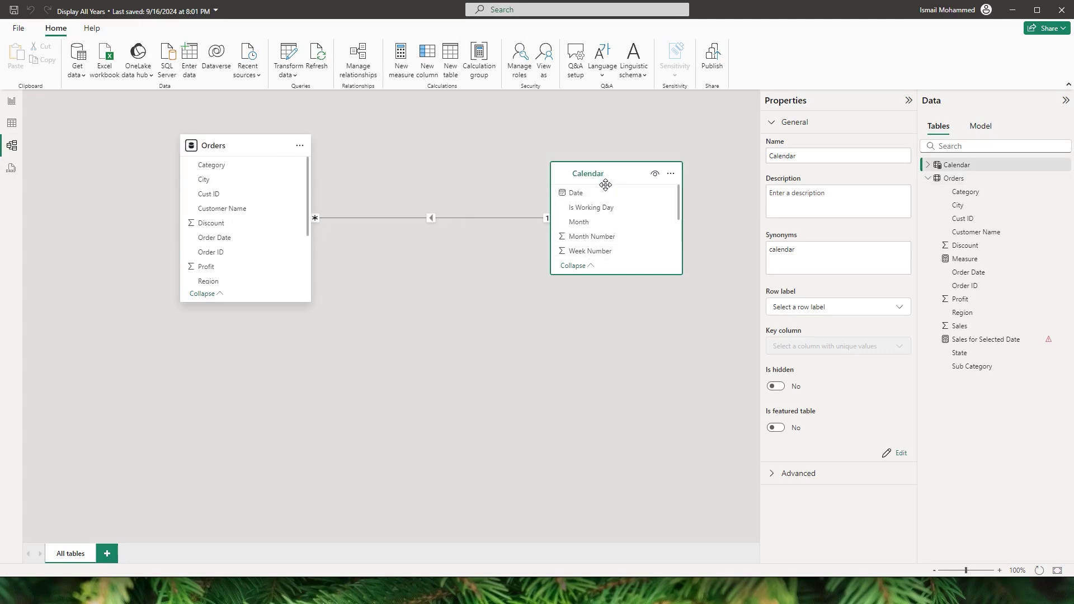
{"action": "left_click", "coordinate": [597, 213]}
{"action": "left_click", "coordinate": [599, 183]}
{"action": "key", "text": "ctrl+a"}
{"action": "key", "text": "ctrl+c"}
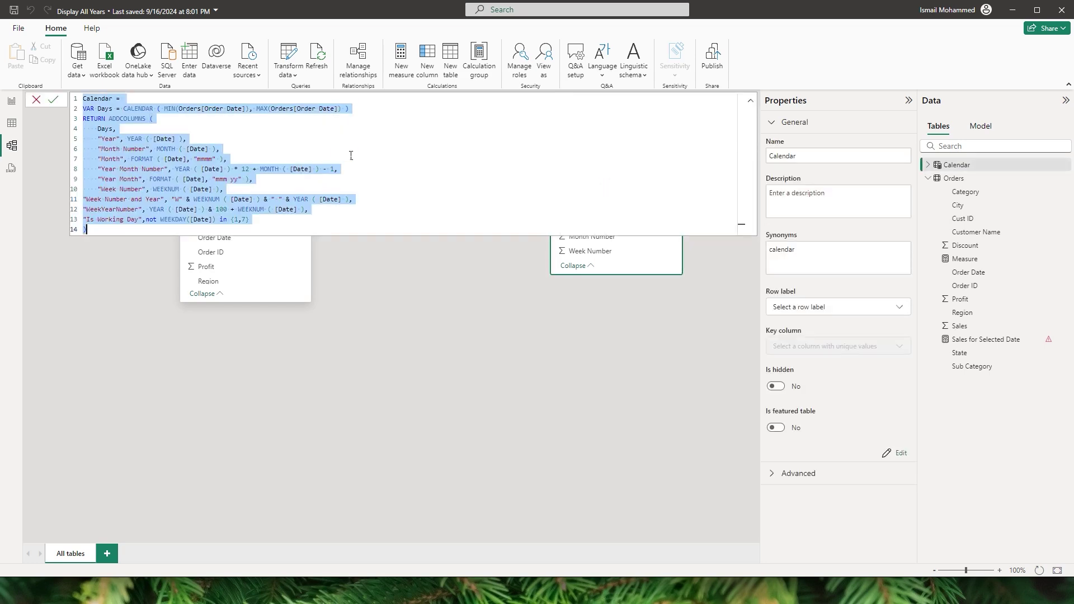
{"action": "left_click", "coordinate": [35, 101]}
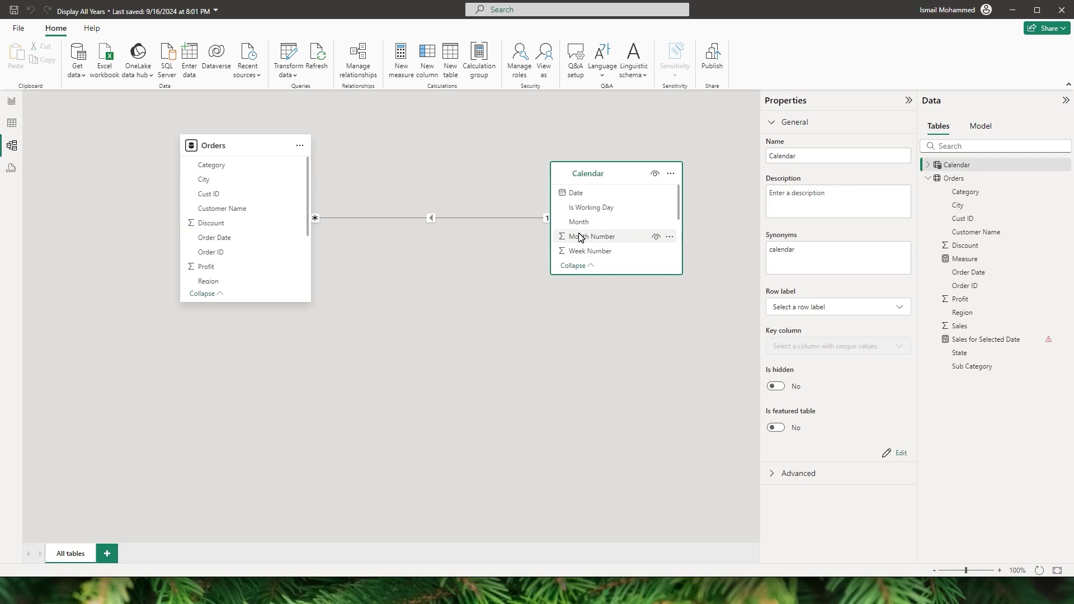
Create a calculated table named Calendar_Copy from the copied DAX and place it below the Calendar table in the model diagram
{"action": "left_click", "coordinate": [12, 100]}
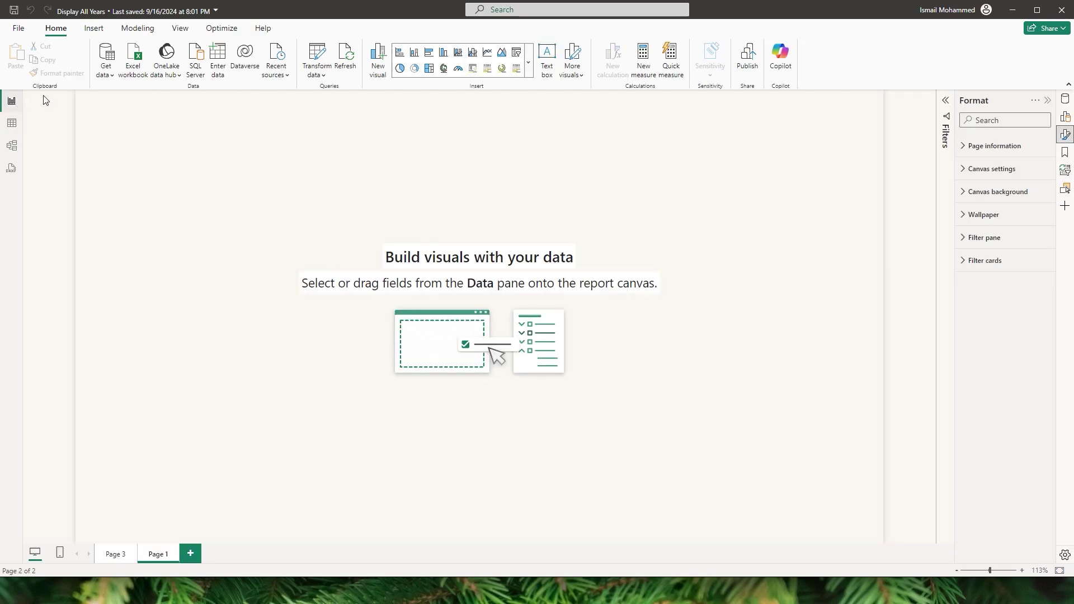
{"action": "left_click", "coordinate": [137, 28]}
{"action": "left_click", "coordinate": [150, 74]}
{"action": "key", "text": "ctrl+v"}
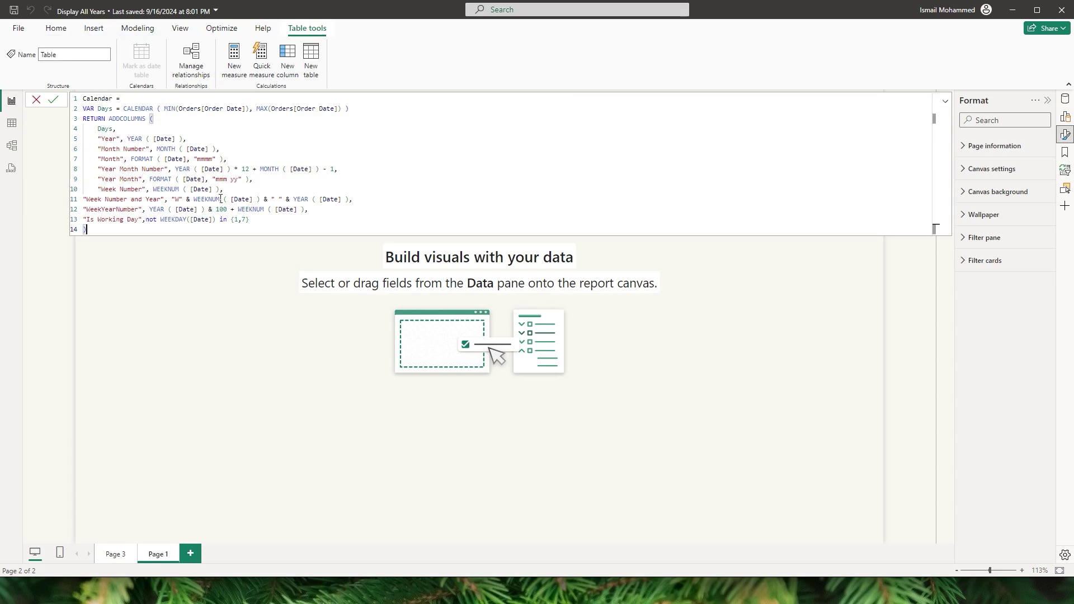
{"action": "left_click", "coordinate": [116, 102]}
{"action": "type", "text": "_copy"}
{"action": "left_click", "coordinate": [53, 100]}
{"action": "left_click", "coordinate": [12, 145]}
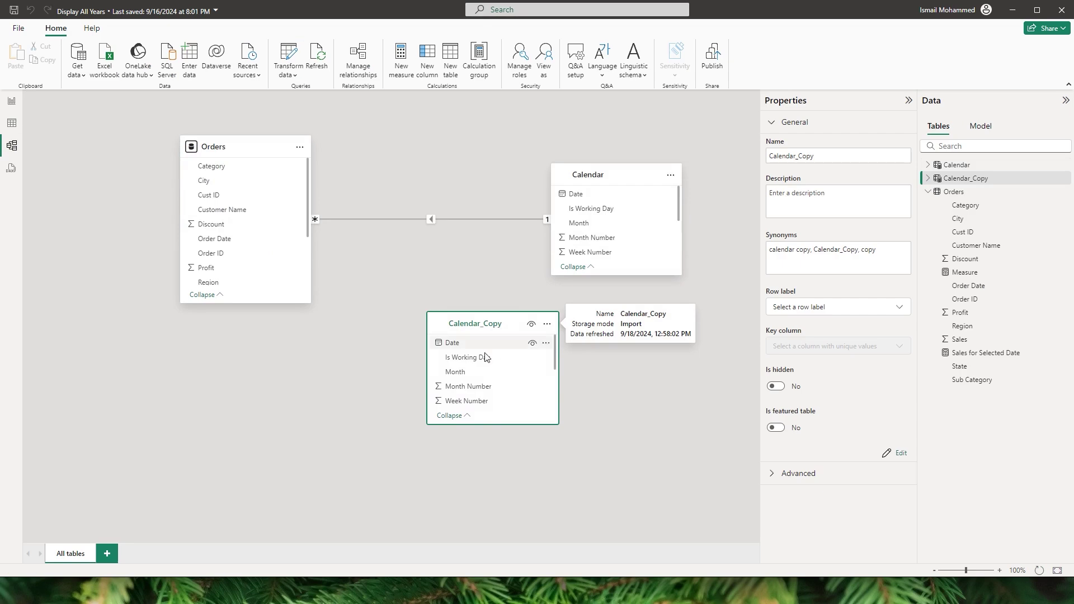
{"action": "left_click_drag", "start_coordinate": [490, 331], "coordinate": [561, 330]}
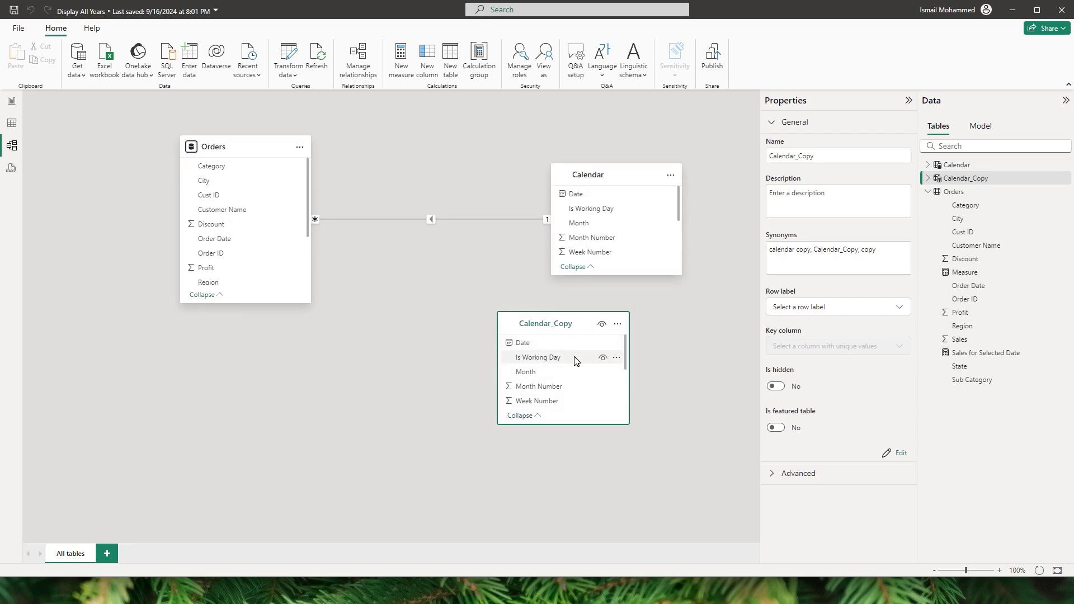
Add a Powerviz Date Picker to Page 1 using the Date field of Calendar_Copy and the Range picker type
{"action": "left_click", "coordinate": [12, 100]}
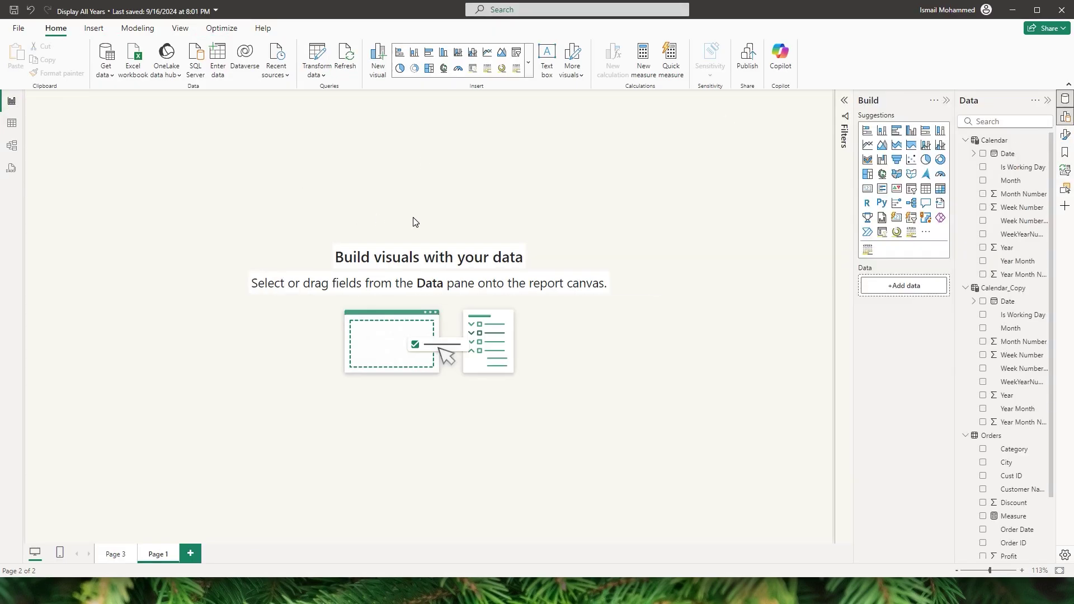
{"action": "left_click", "coordinate": [868, 250]}
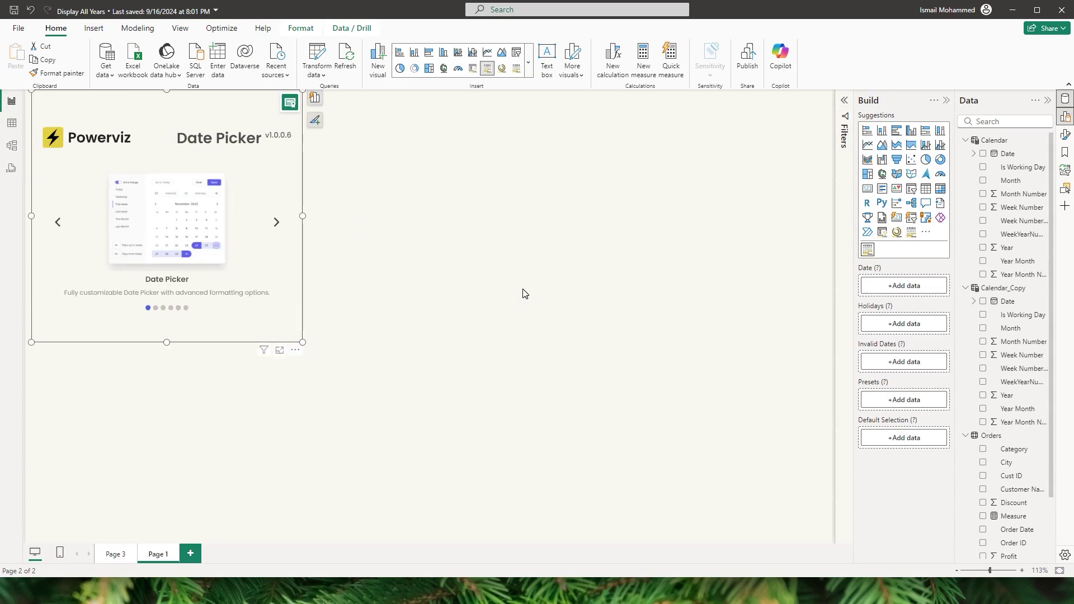
{"action": "left_click_drag", "start_coordinate": [1007, 309], "coordinate": [909, 291]}
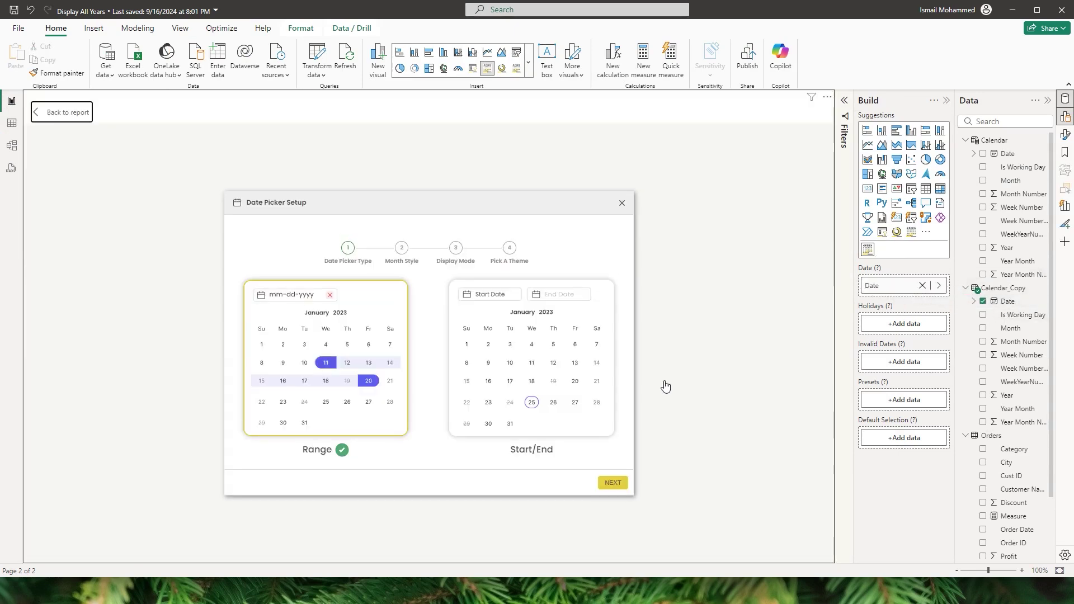
{"action": "left_click", "coordinate": [622, 484]}
{"action": "left_click", "coordinate": [613, 483]}
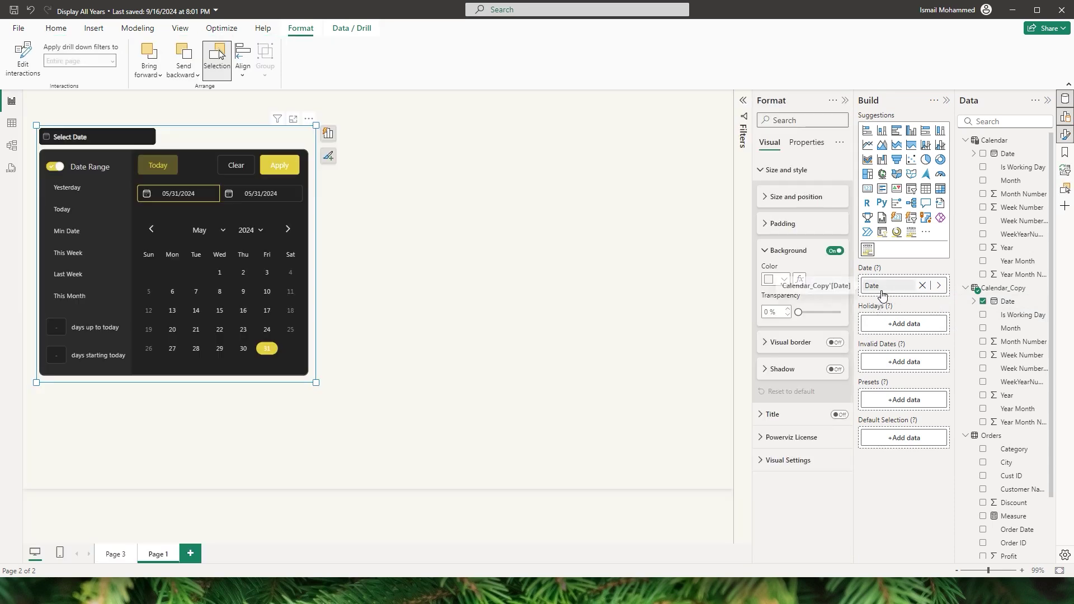
Insert a stacked column chart beside the date picker with the Date field of the Calendar table on the X-axis
{"action": "left_click", "coordinate": [11, 146]}
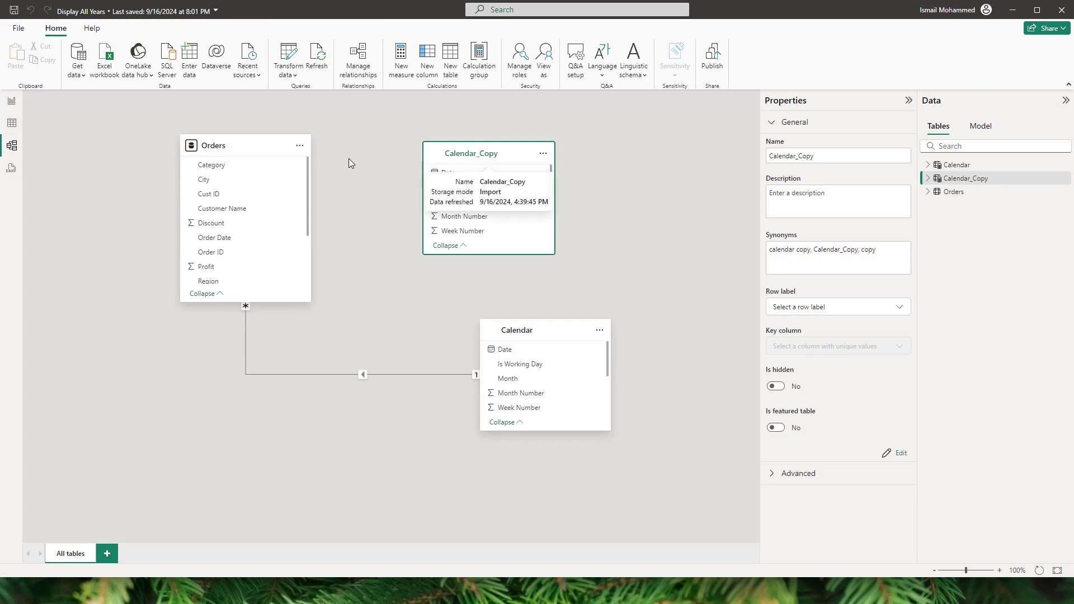
{"action": "left_click", "coordinate": [12, 101]}
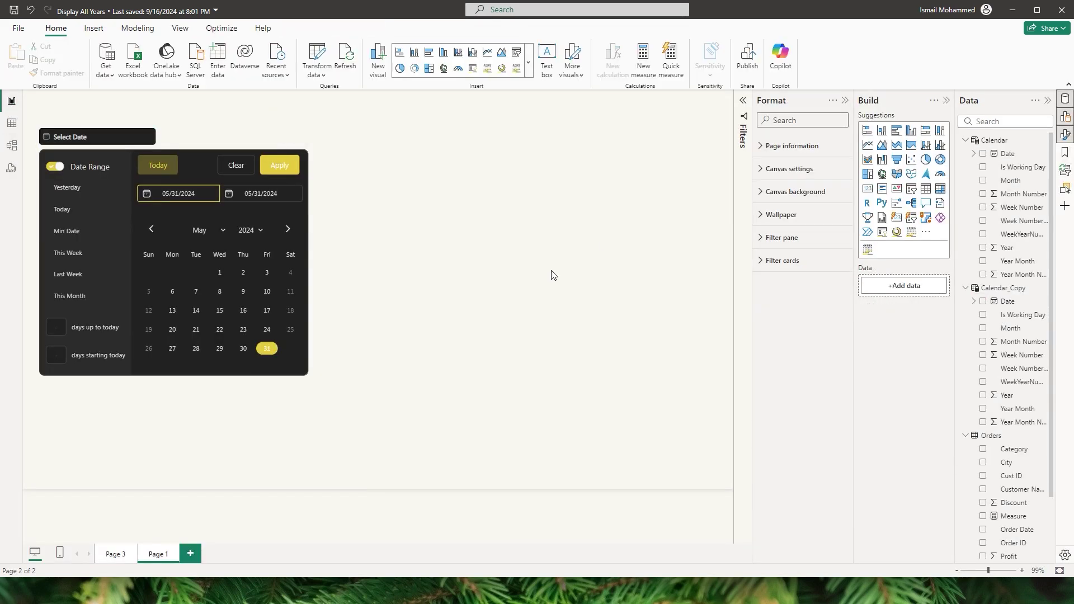
{"action": "left_click", "coordinate": [881, 130]}
{"action": "left_click_drag", "start_coordinate": [314, 406], "coordinate": [634, 147]}
{"action": "left_click_drag", "start_coordinate": [637, 229], "coordinate": [672, 316]}
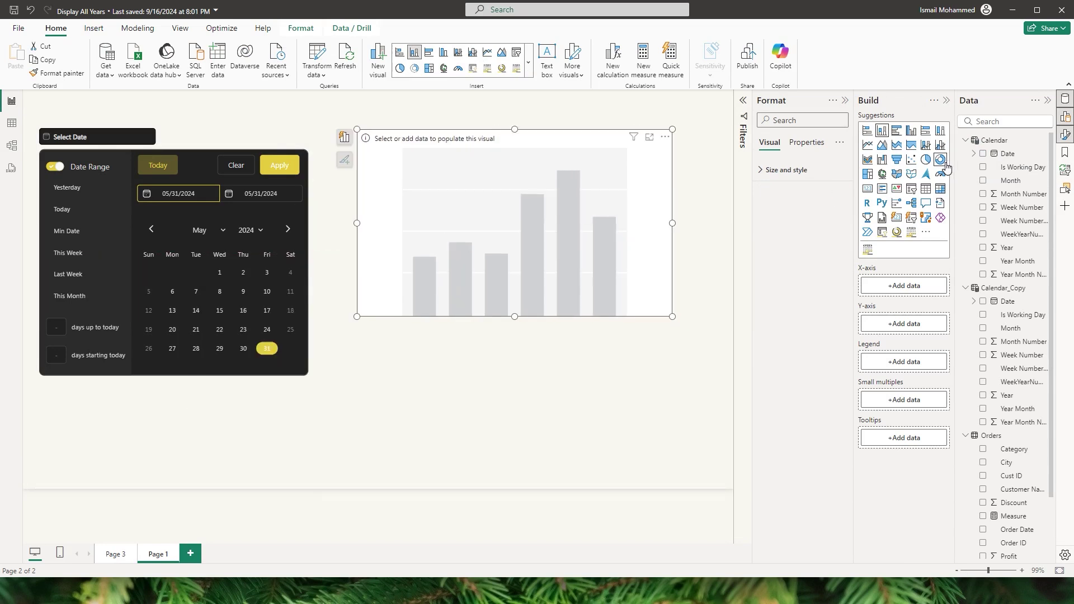
{"action": "left_click", "coordinate": [982, 154]}
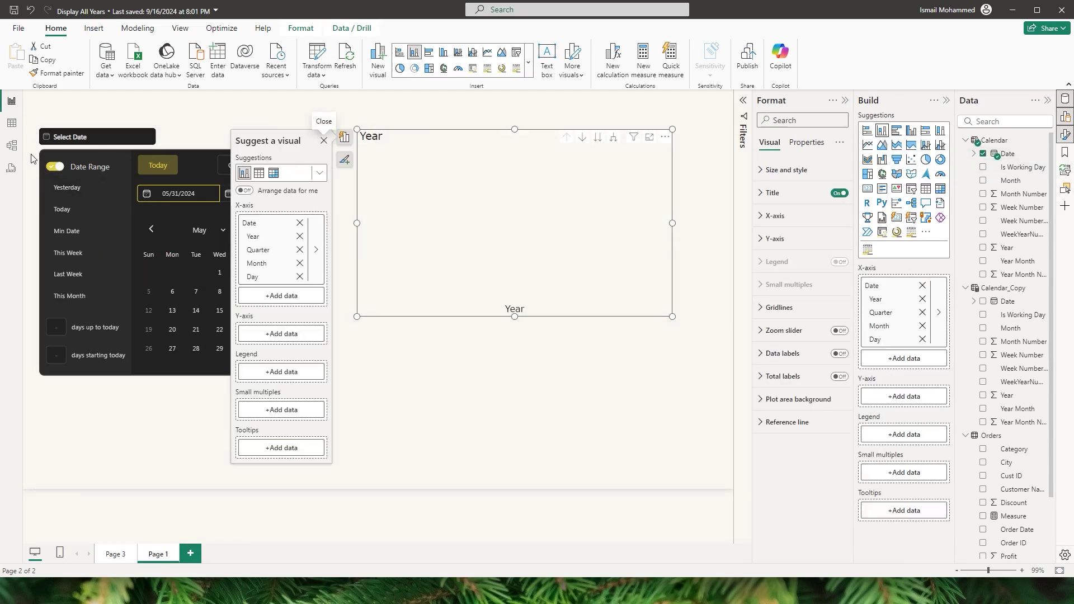
Add the Sales field from the Orders table to the column chart's Y-axis
{"action": "left_click", "coordinate": [12, 145]}
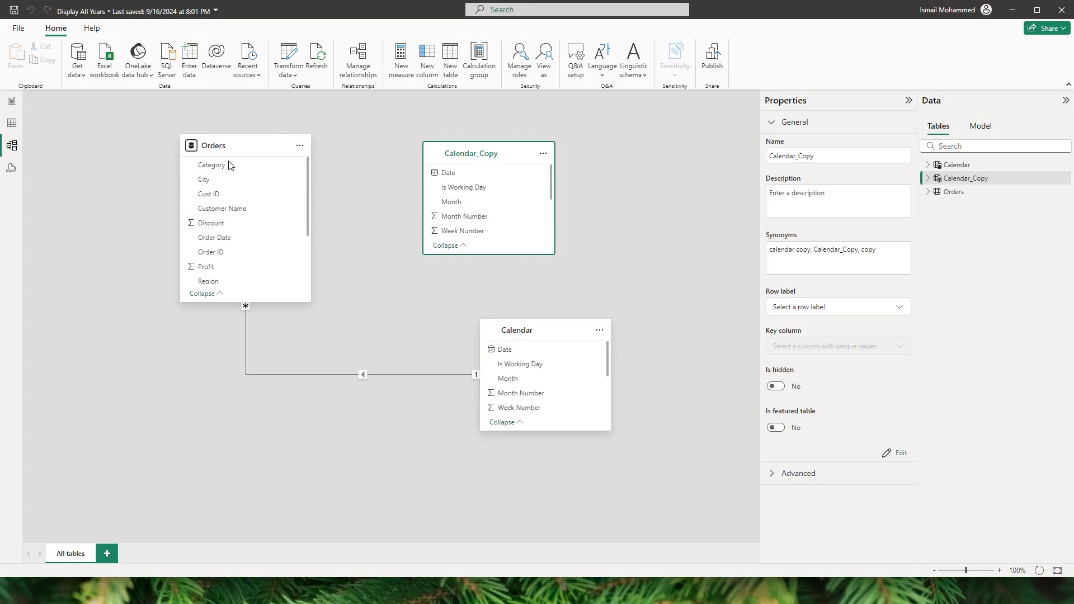
{"action": "left_click", "coordinate": [12, 100]}
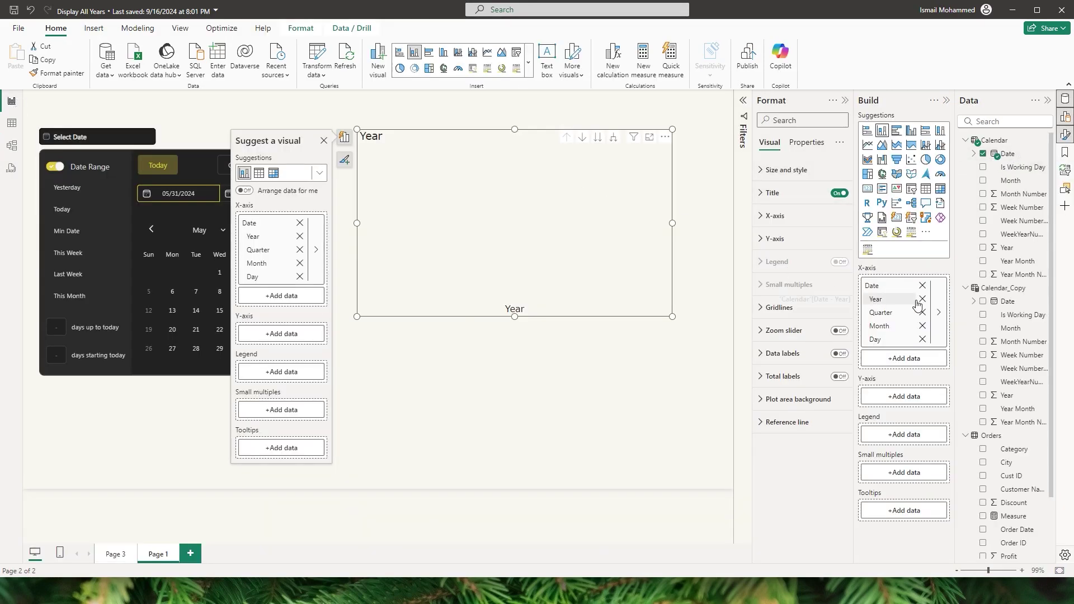
{"action": "scroll", "coordinate": [1015, 534], "scroll_direction": "down", "scroll_amount": 2}
{"action": "left_click_drag", "start_coordinate": [1008, 511], "coordinate": [694, 365]}
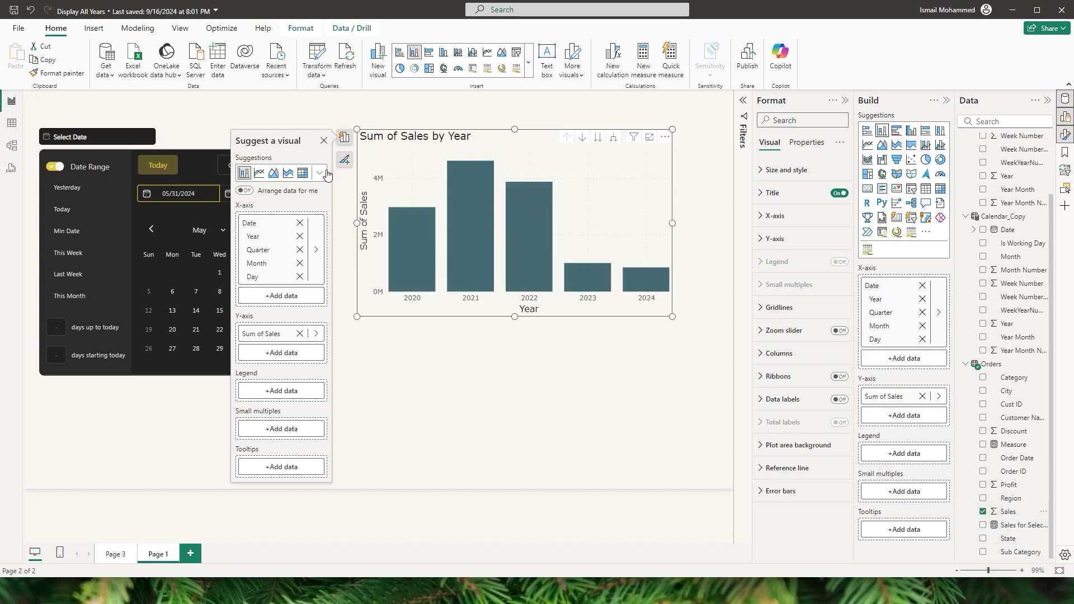
Turn on the column chart's data labels, then reposition and enlarge the chart beside the date picker
{"action": "left_click", "coordinate": [344, 160]}
{"action": "left_click", "coordinate": [242, 219]}
{"action": "left_click_drag", "start_coordinate": [524, 166], "coordinate": [571, 162]}
{"action": "left_click_drag", "start_coordinate": [407, 319], "coordinate": [362, 345]}
Apply the range 05/01/2024 to 05/31/2024 in the date picker and select the column chart
{"action": "left_click", "coordinate": [218, 273]}
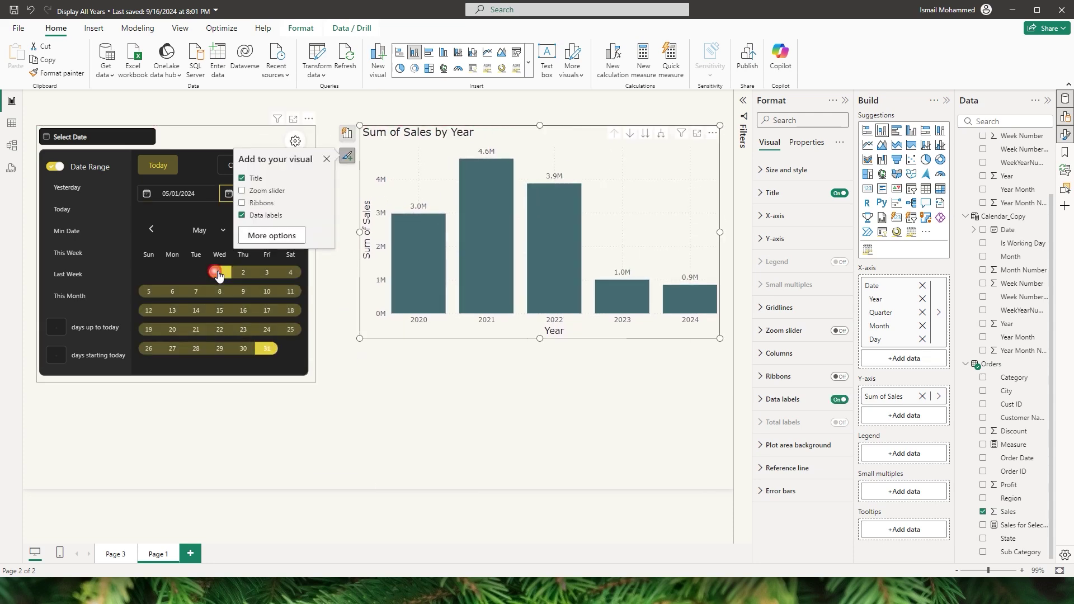
{"action": "left_click", "coordinate": [283, 171]}
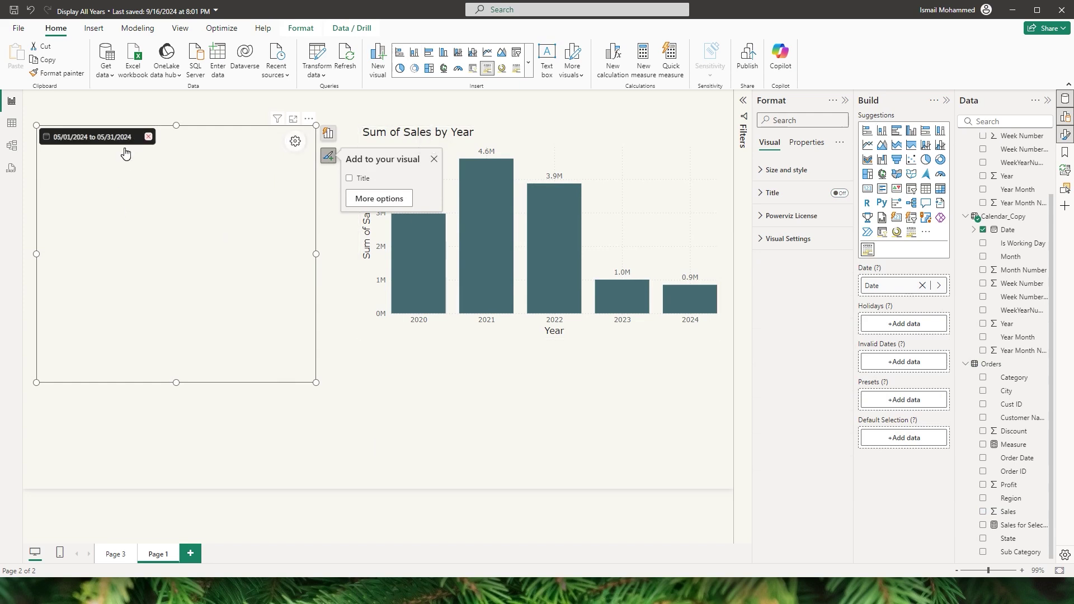
{"action": "left_click", "coordinate": [568, 140]}
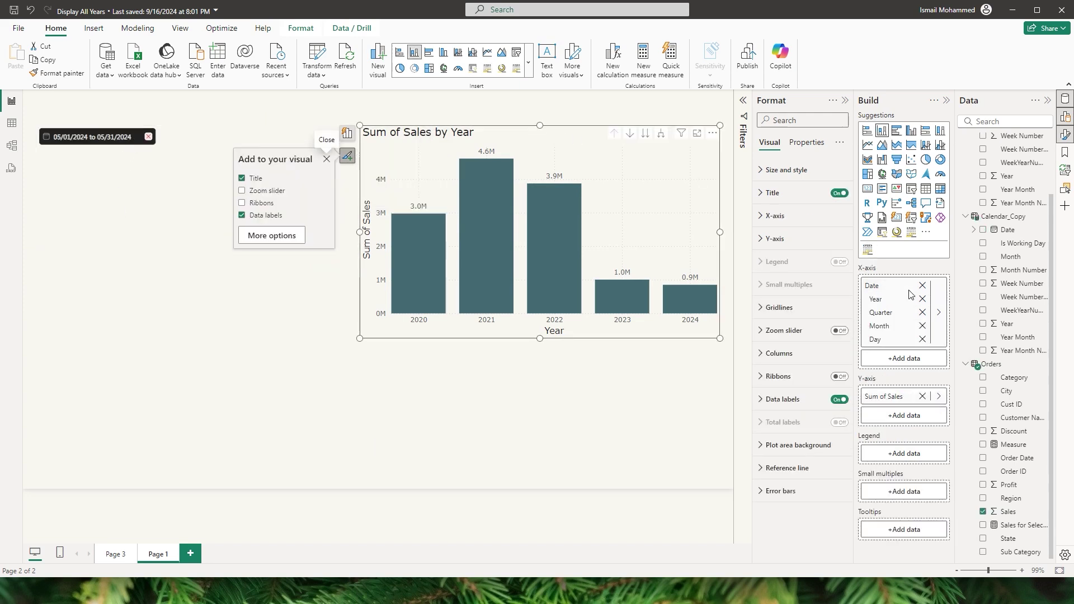
Create a new measure named Selected_Date_Sales in the Orders table
{"action": "left_click", "coordinate": [1042, 364]}
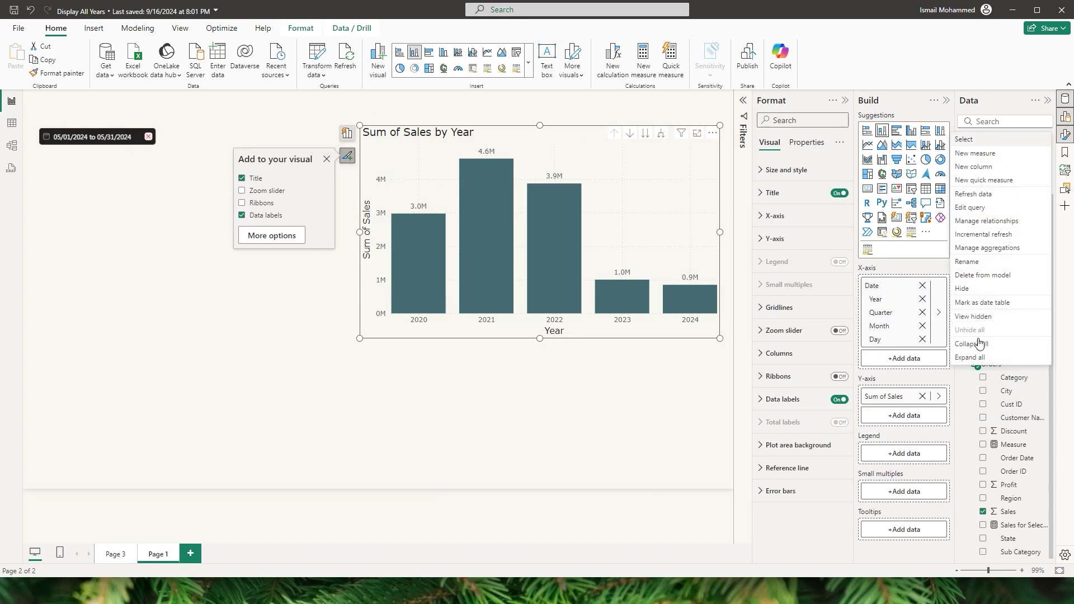
{"action": "left_click", "coordinate": [974, 153]}
{"action": "type", "text": "Selected_Date_Sales ="}
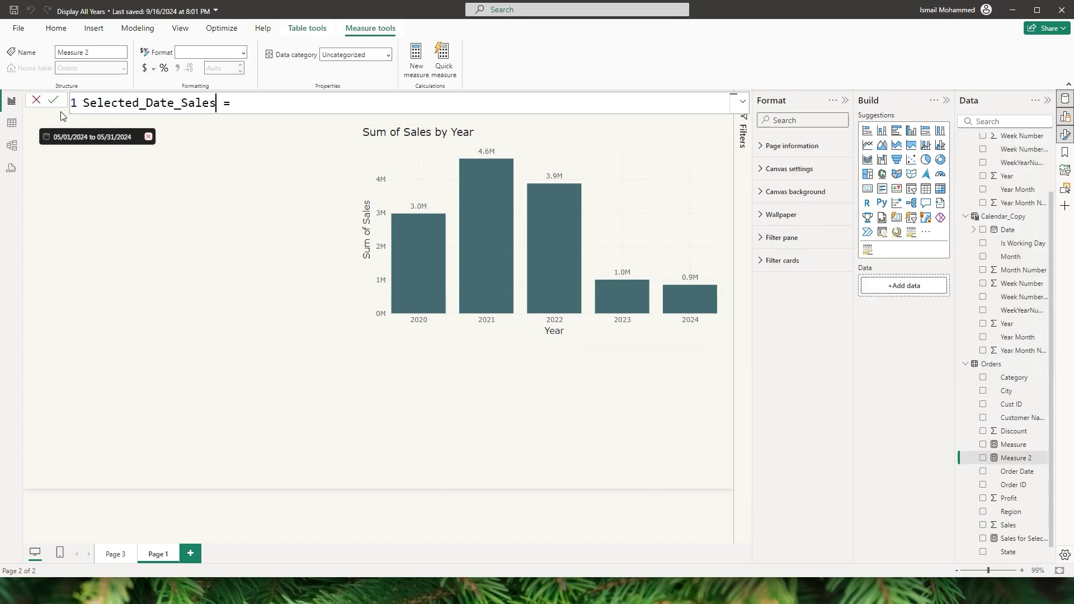
Begin the measure's formula with CALCULATE(SUM(Orders[Sales]), as the expression to evaluate
{"action": "type", "text": "C"}
{"action": "key", "text": "Tab"}
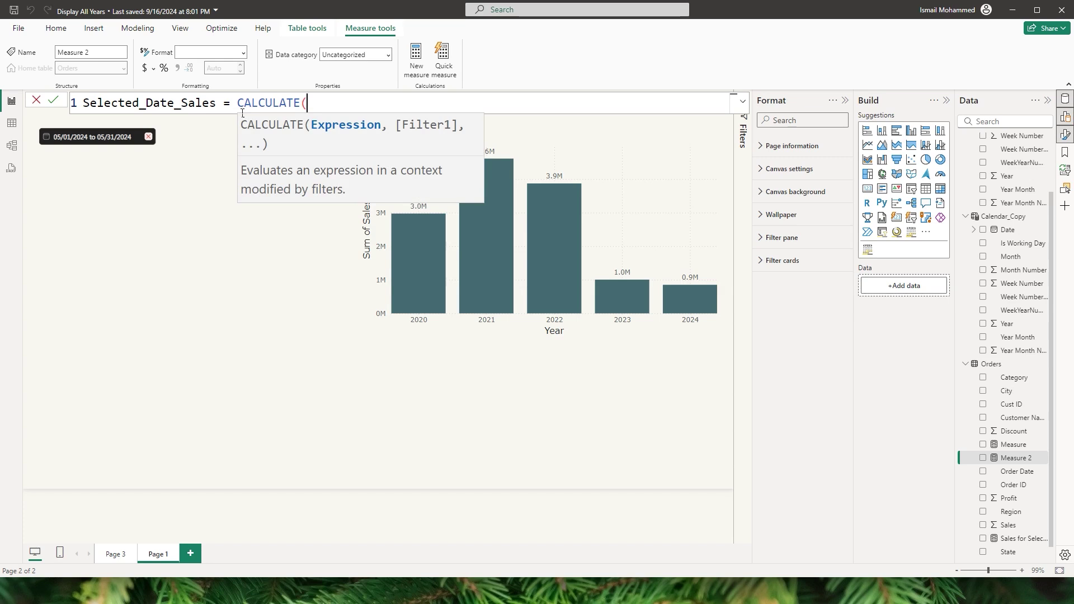
{"action": "type", "text": "SU"}
{"action": "key", "text": "Tab"}
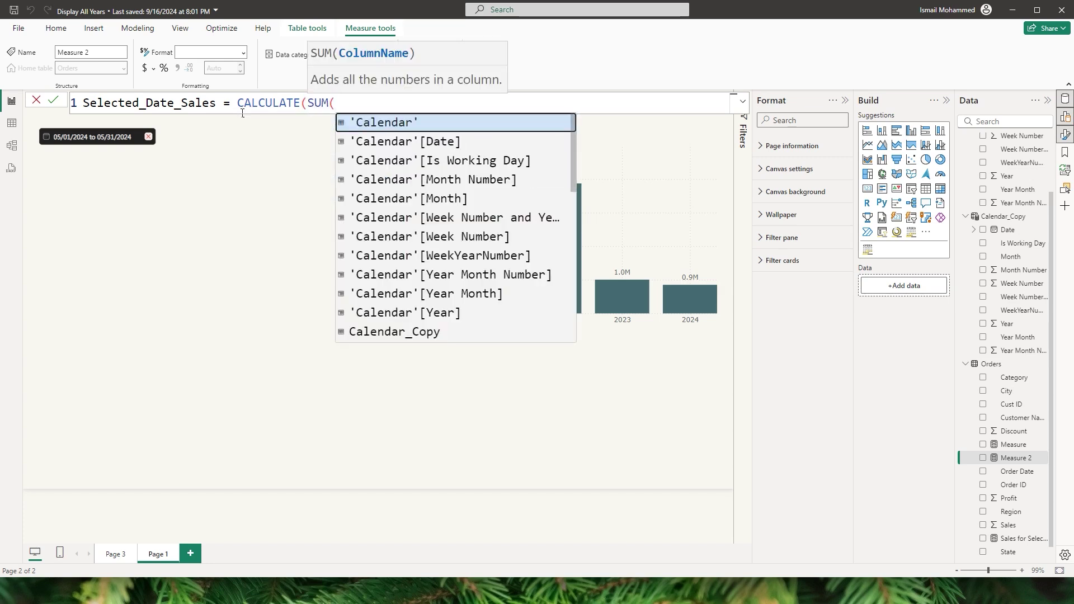
{"action": "type", "text": "sal"}
{"action": "key", "text": "Tab"}
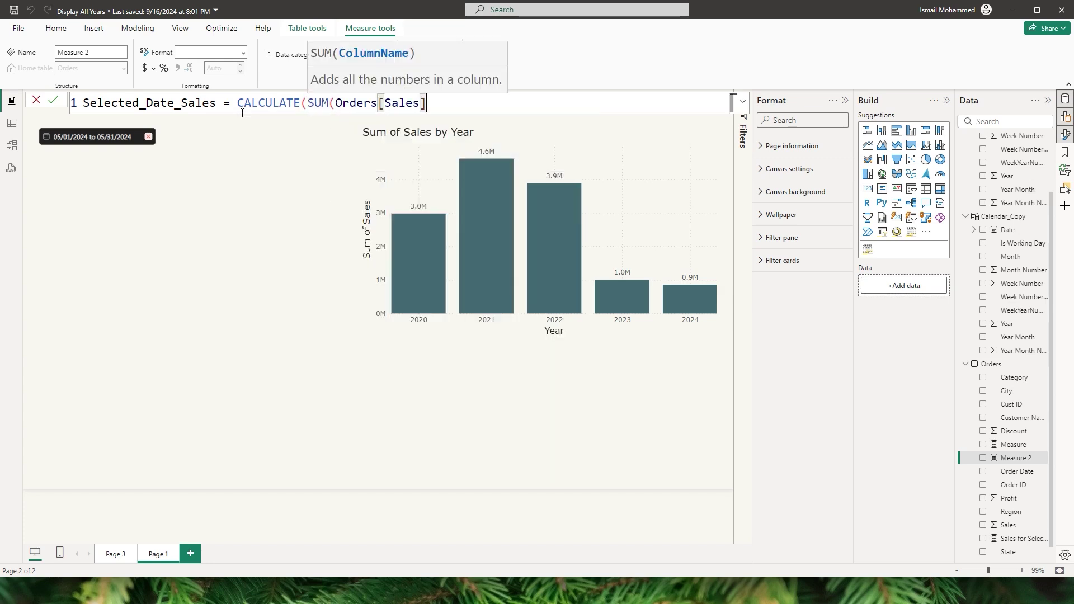
{"action": "type", "text": ")"}
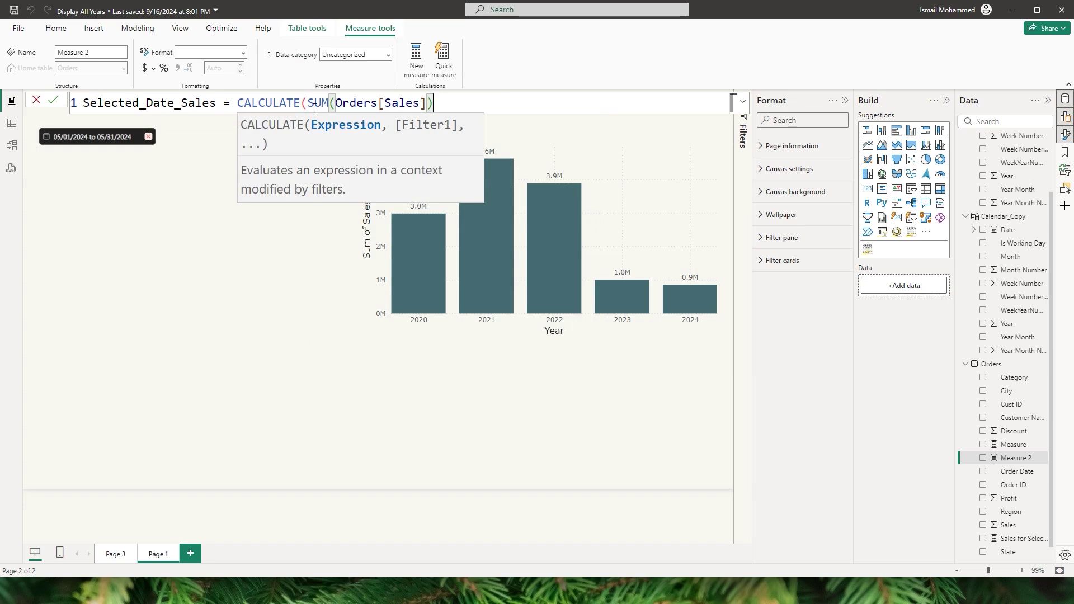
{"action": "type", "text": ","}
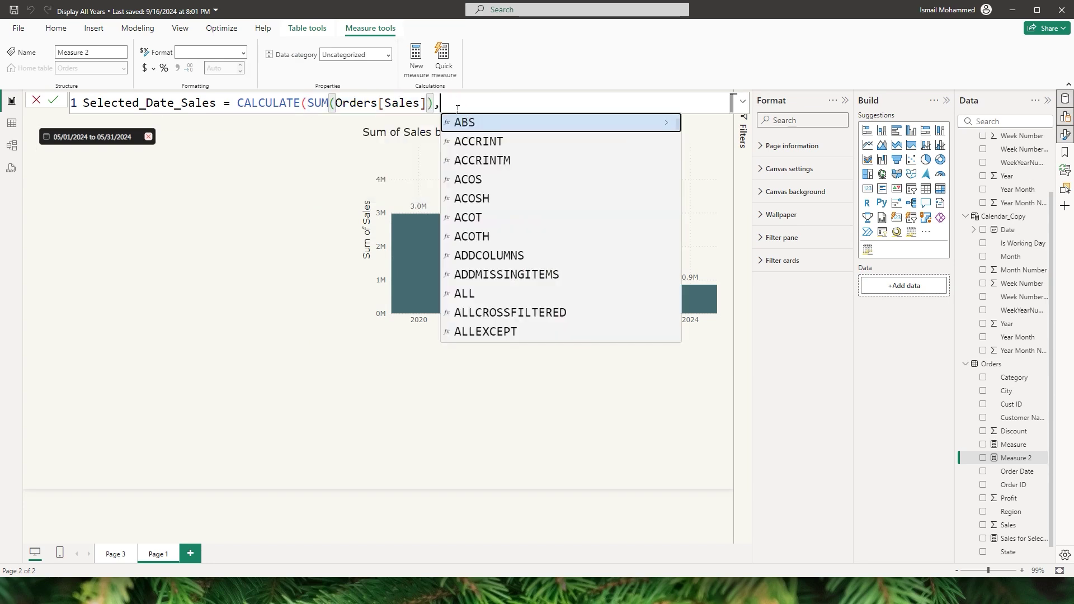
Add a FILTER function over the 'Calendar' table on a new indented line of the formula
{"action": "key", "text": "shift+Return"}
{"action": "key", "text": "Tab"}
{"action": "key", "text": "Tab"}
{"action": "key", "text": "Tab"}
{"action": "key", "text": "Tab"}
{"action": "key", "text": "Tab"}
{"action": "key", "text": "Tab"}
{"action": "key", "text": "Tab"}
{"action": "type", "text": "filte"}
{"action": "key", "text": "Tab"}
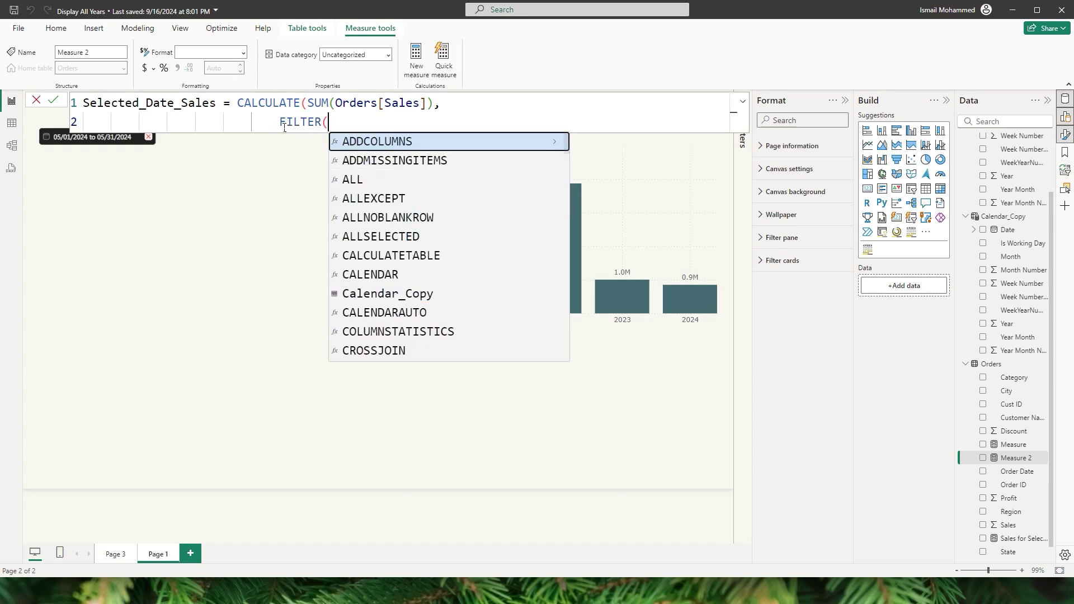
{"action": "type", "text": "Calen"}
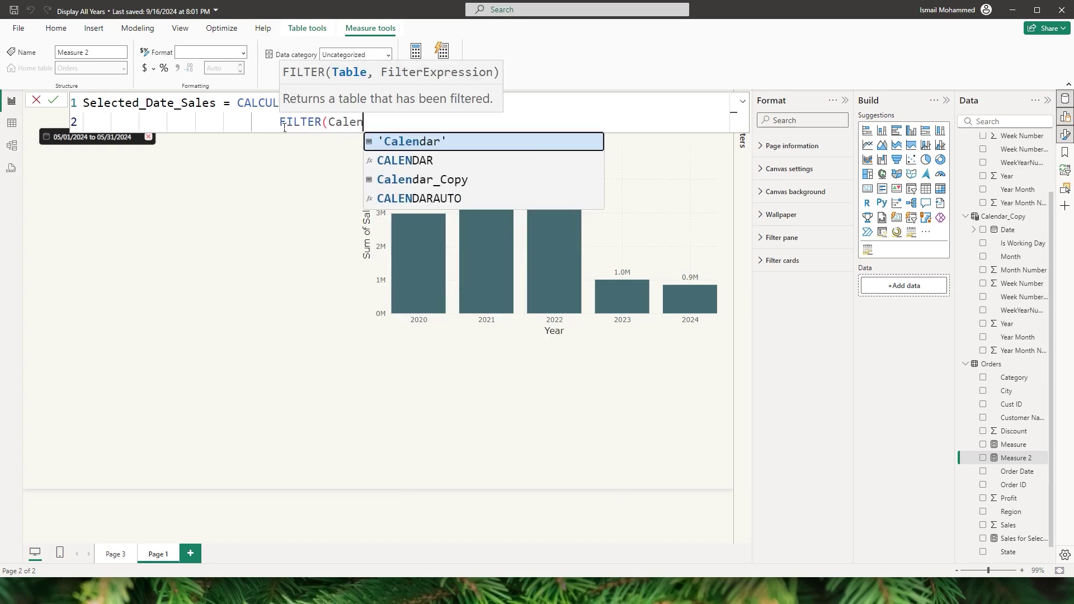
{"action": "key", "text": "Tab"}
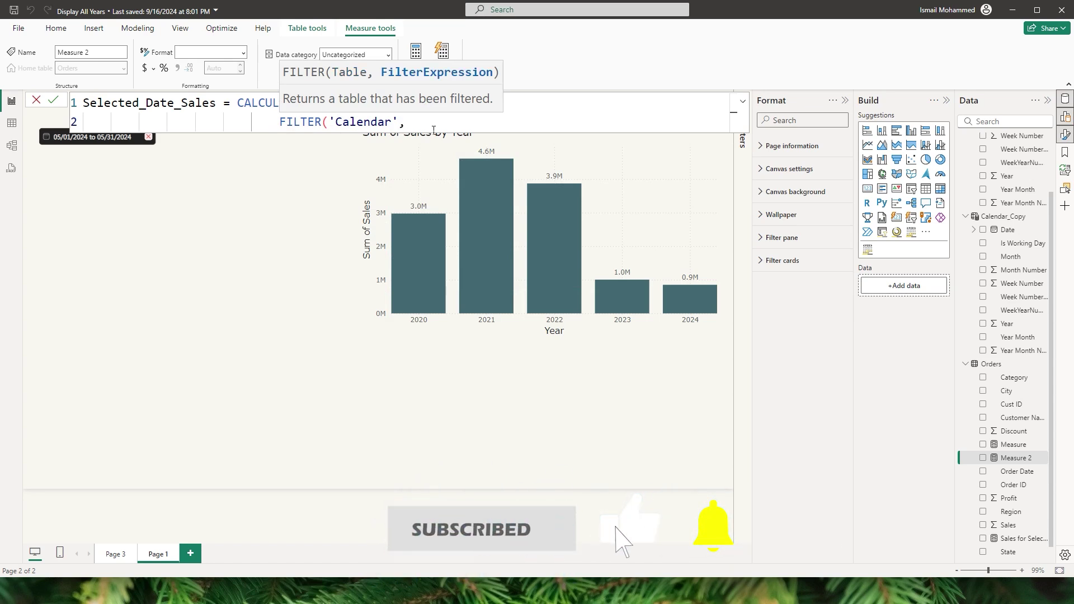
Start the filter expression with MONTH('Calendar'[Date])
{"action": "type", "text": "Month"}
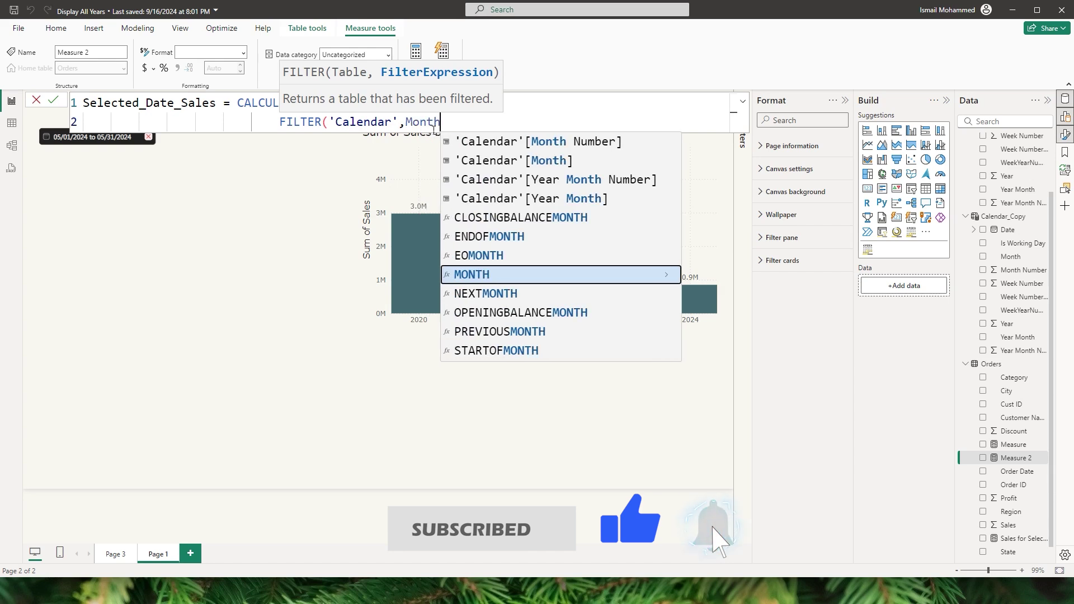
{"action": "key", "text": "Tab"}
{"action": "type", "text": "Date"}
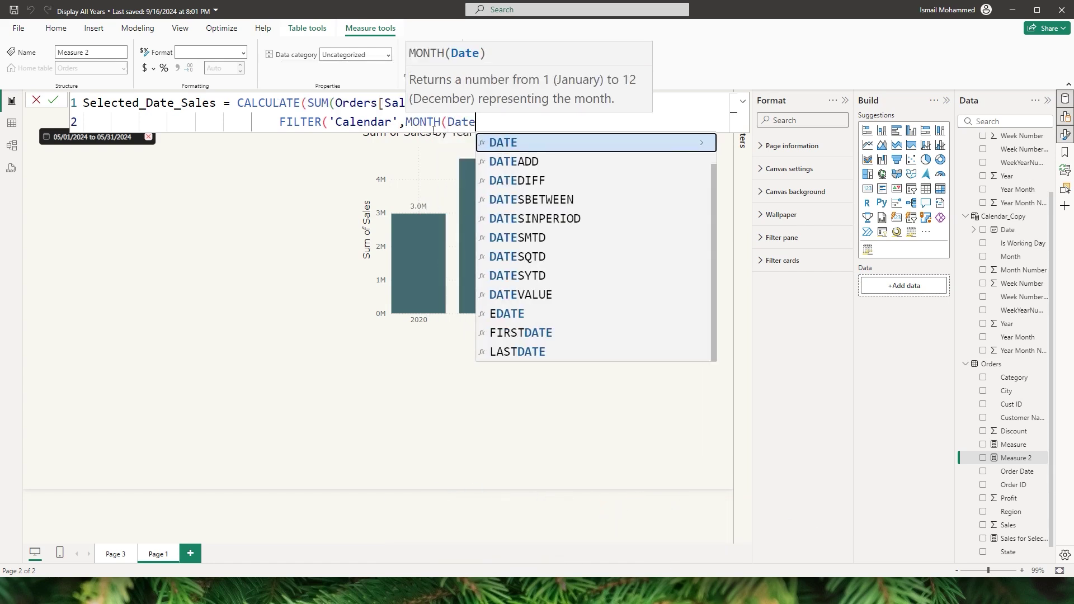
{"action": "key", "text": "Tab"}
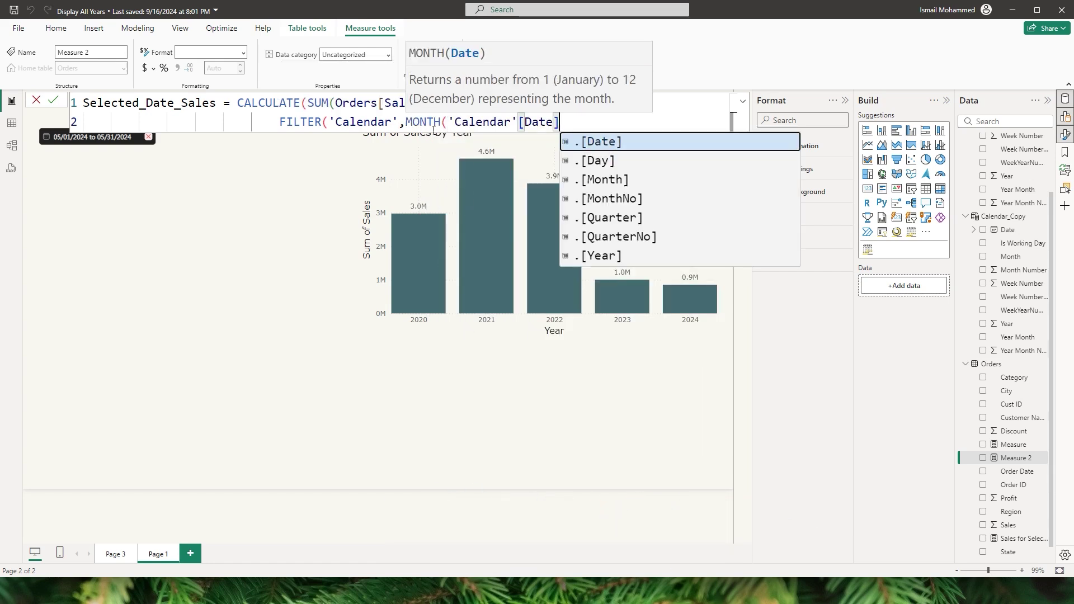
{"action": "type", "text": ")"}
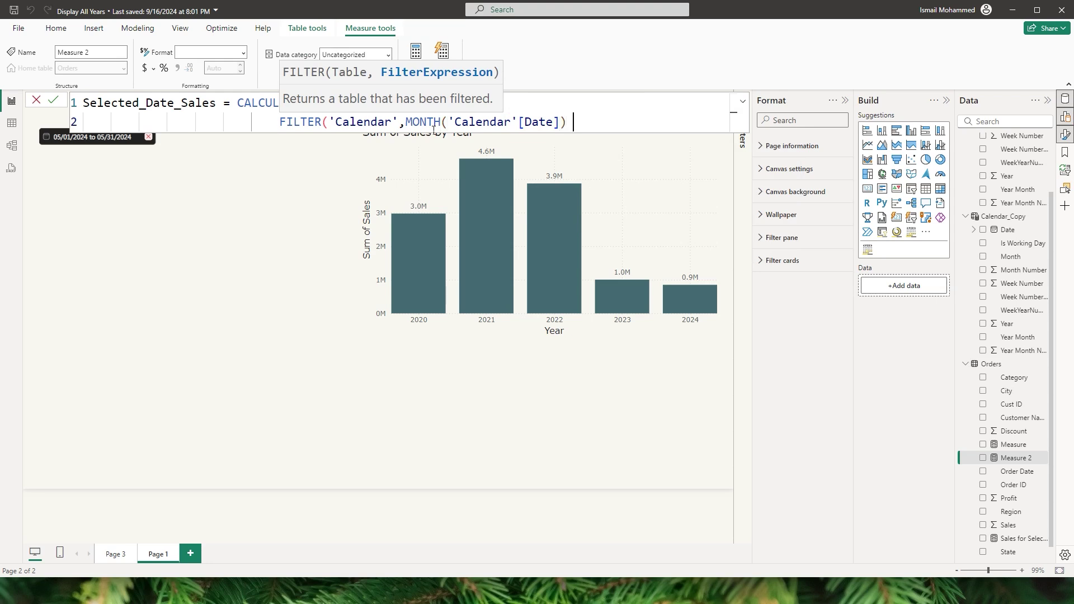
Complete the month condition by setting it equal to MONTH(MAX(Calendar_Copy[Date]))
{"action": "type", "text": " = Month"}
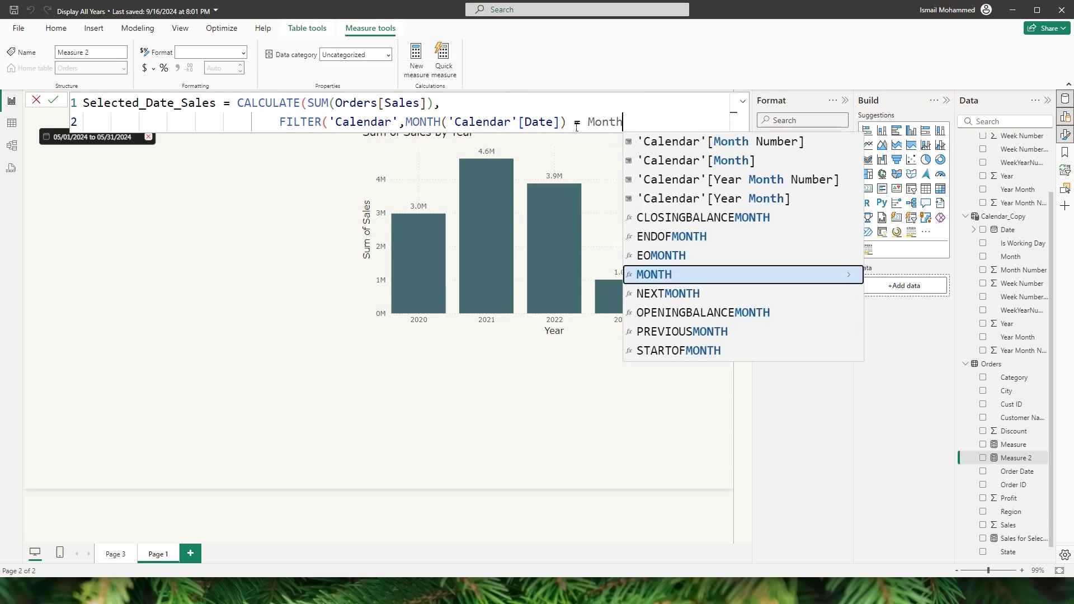
{"action": "key", "text": "Tab"}
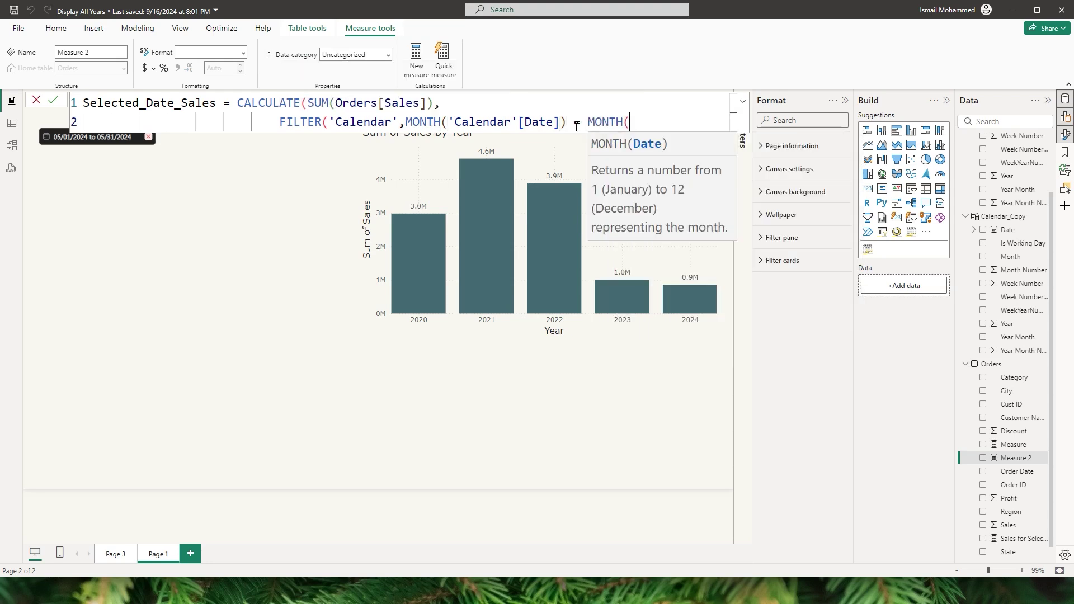
{"action": "type", "text": "Max"}
{"action": "key", "text": "Tab"}
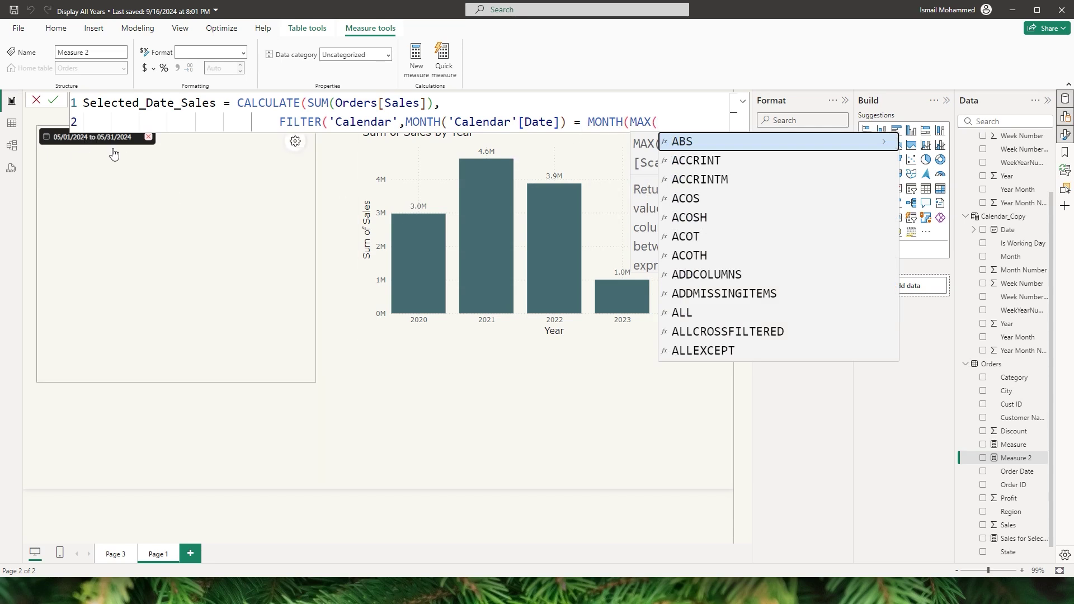
{"action": "type", "text": "Date"}
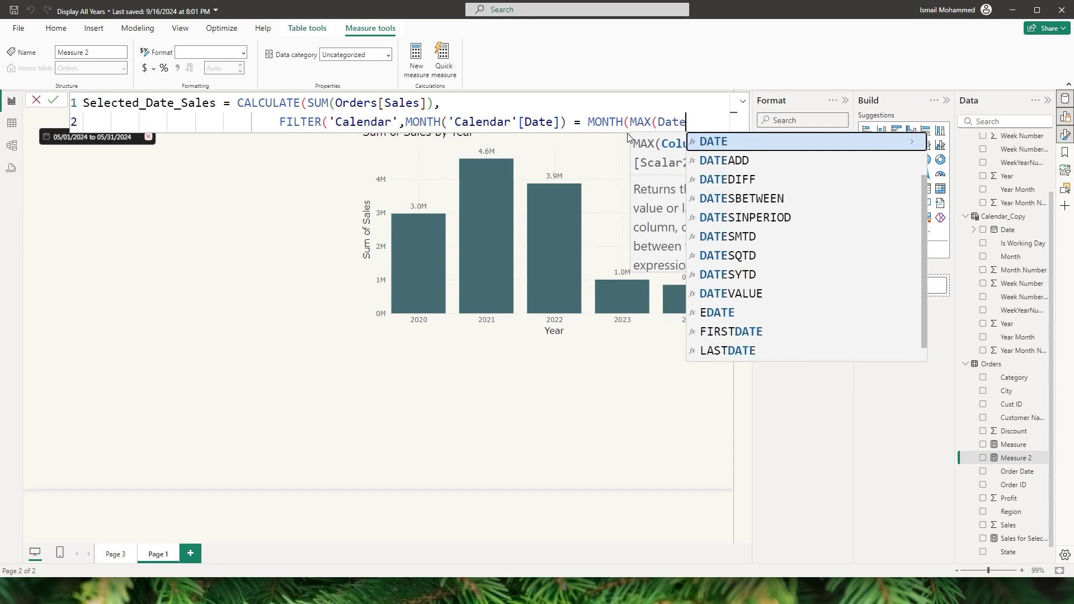
{"action": "key", "text": "Tab"}
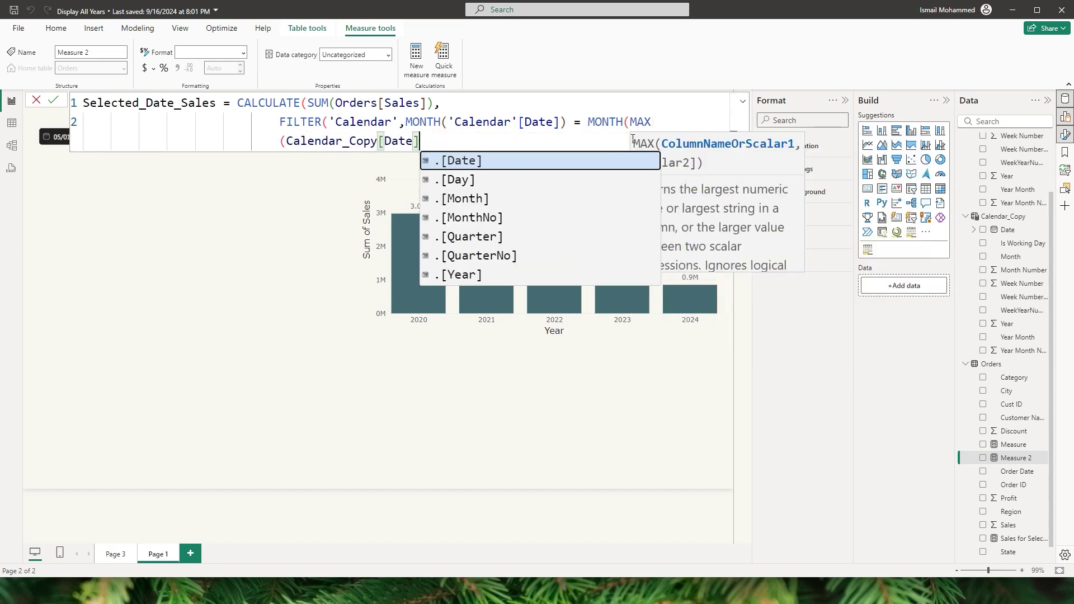
{"action": "type", "text": ")"}
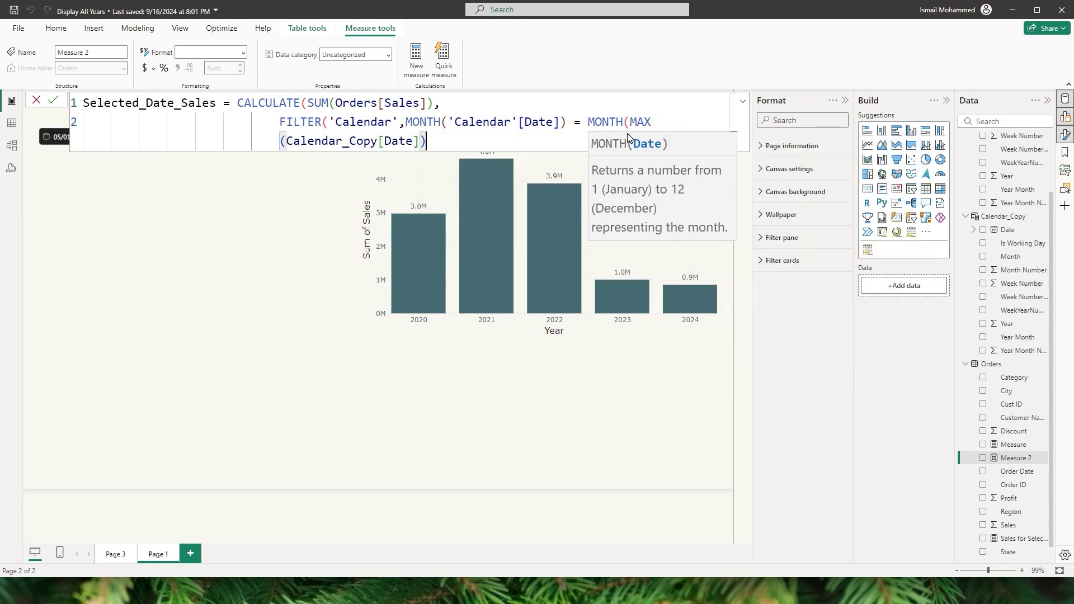
{"action": "type", "text": ")"}
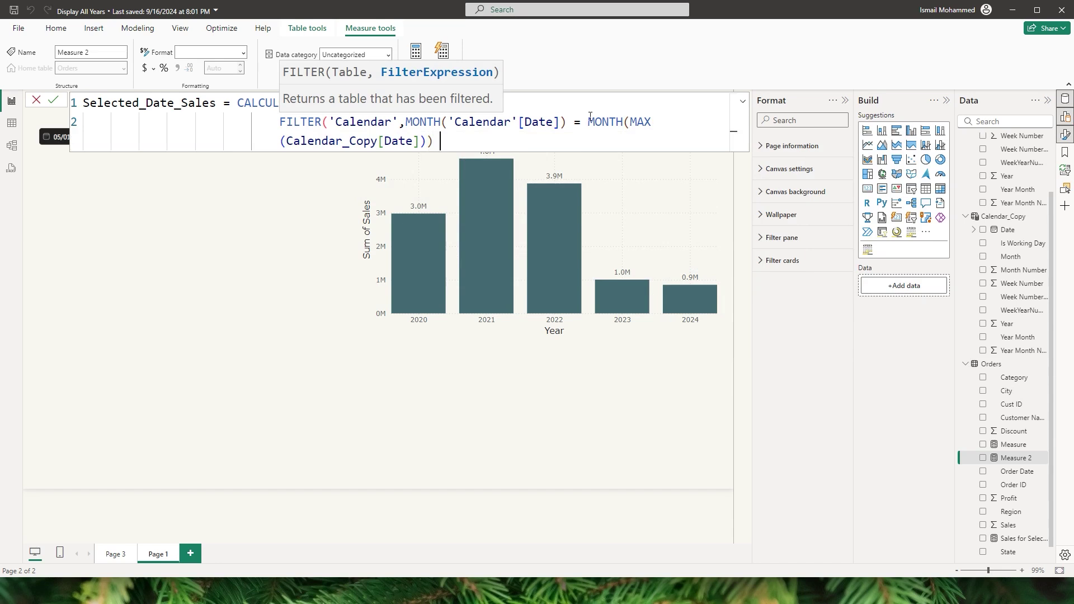
{"action": "left_click_drag", "start_coordinate": [467, 148], "coordinate": [408, 123]}
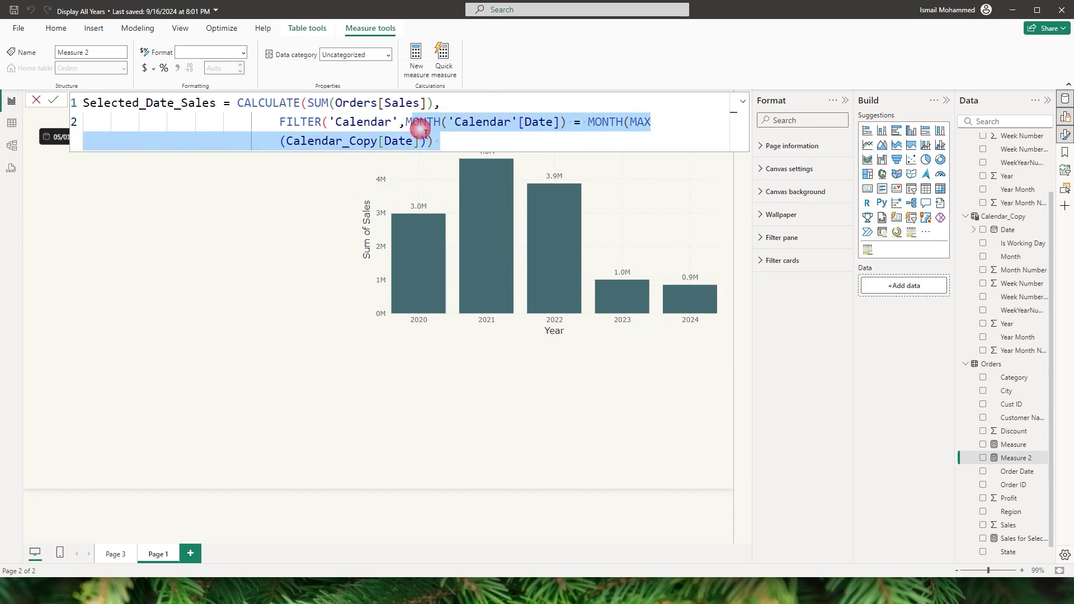
{"action": "left_click", "coordinate": [457, 141]}
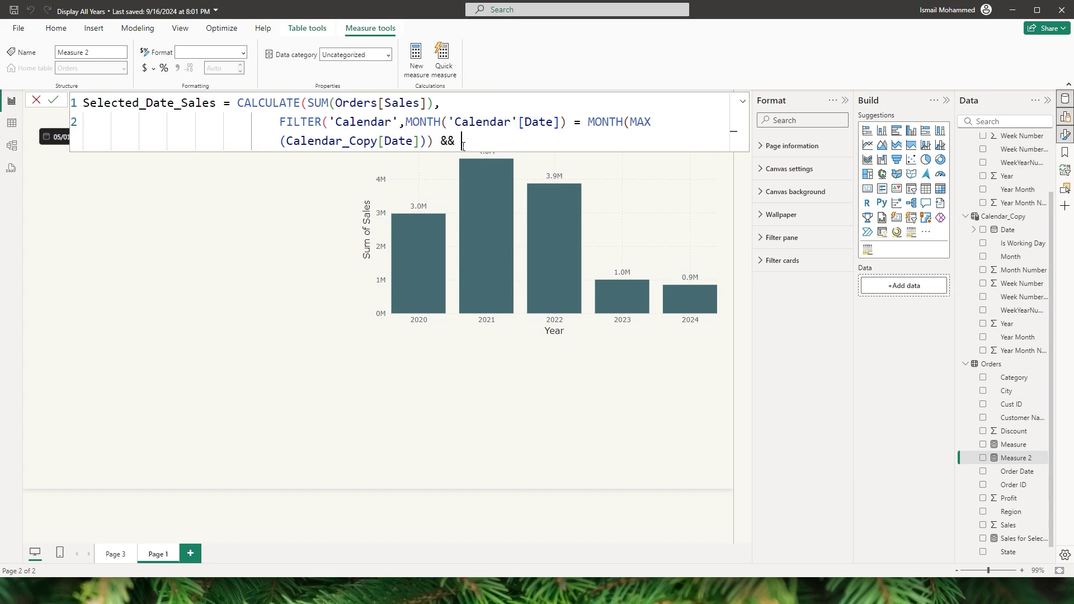
Add an && condition beginning DAY('Calendar'[Date]) >= DAY( and put it on its own line
{"action": "type", "text": "&& DAY("}
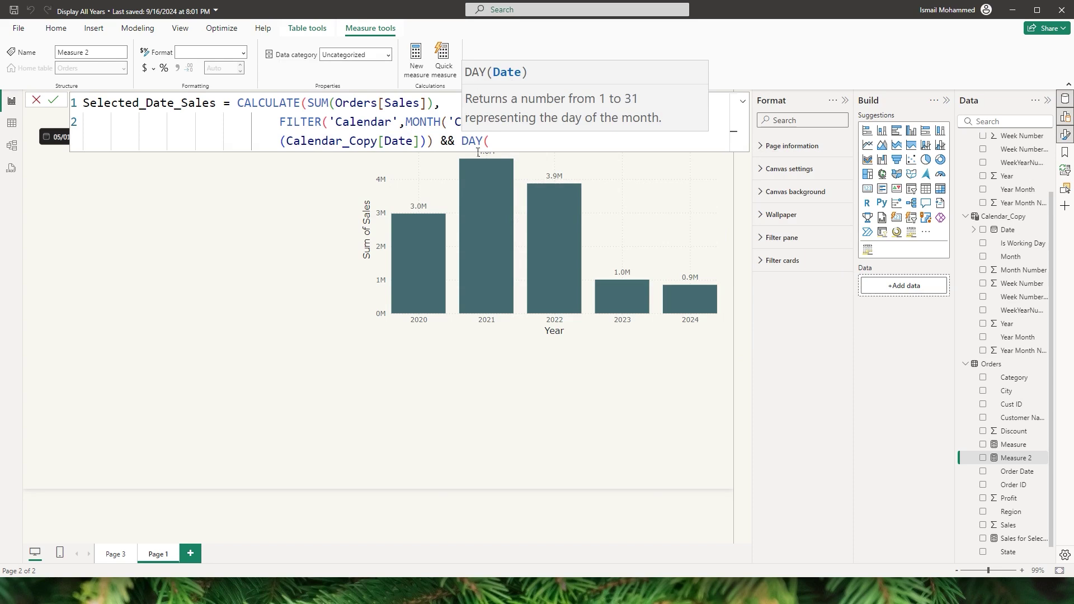
{"action": "type", "text": "Date"}
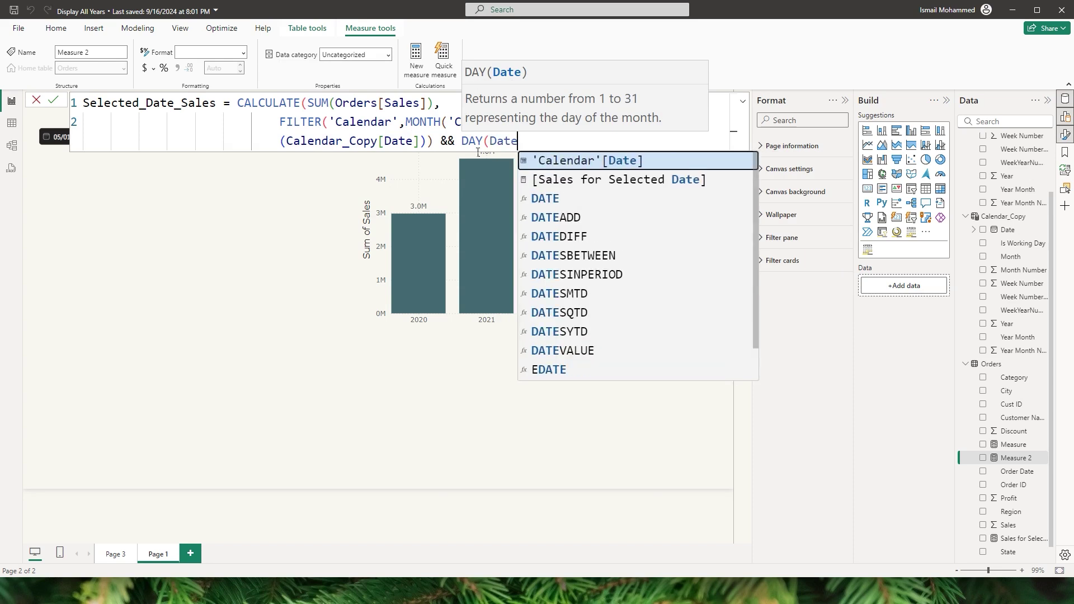
{"action": "key", "text": "Tab"}
{"action": "type", "text": "]) "}
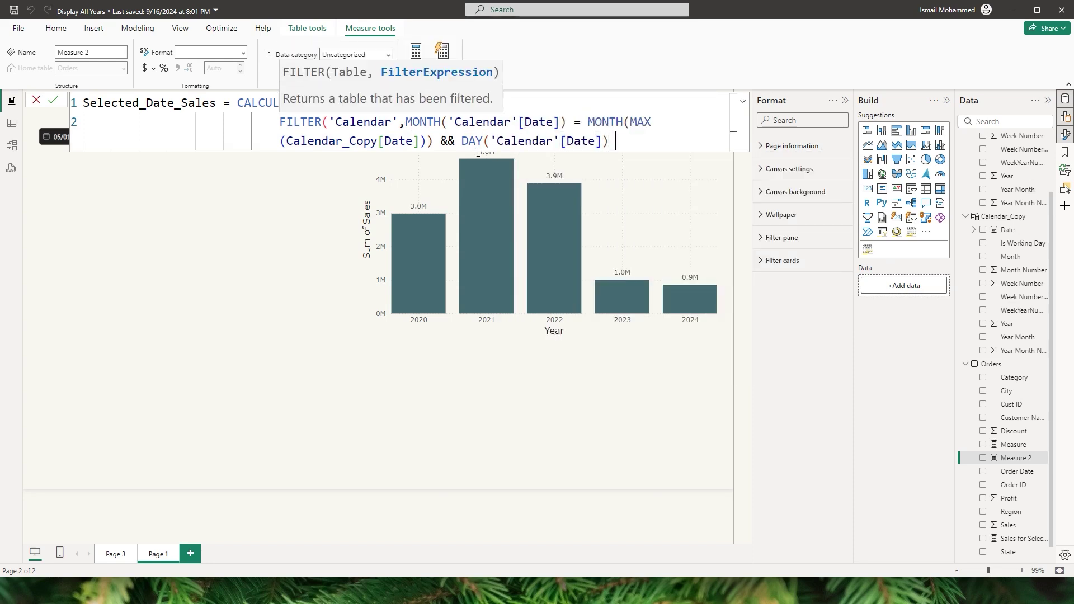
{"action": "type", "text": ">= Day"}
{"action": "key", "text": "Tab"}
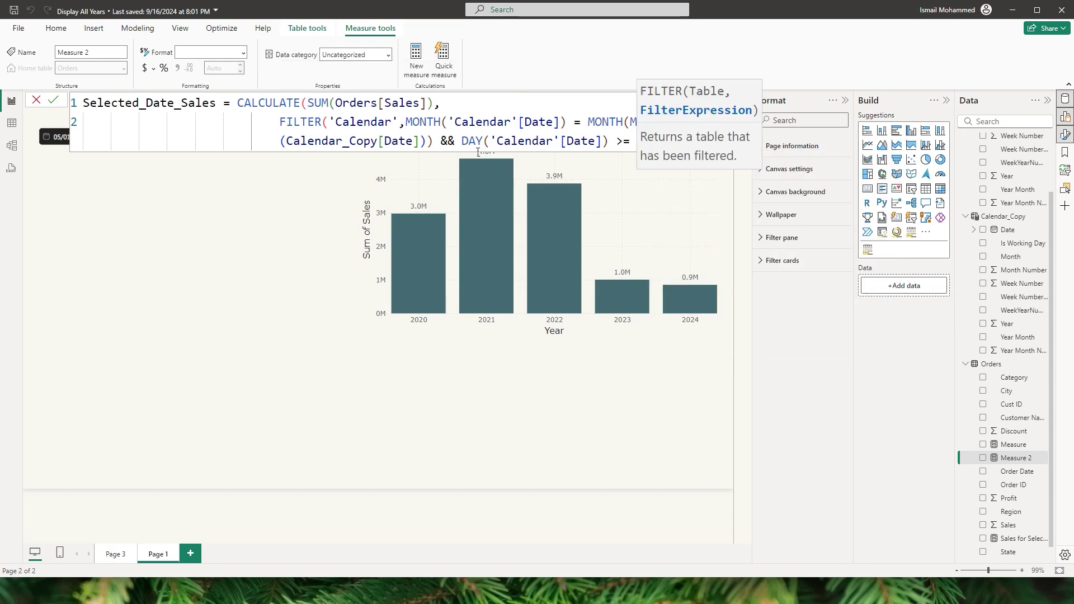
{"action": "left_click", "coordinate": [461, 141]}
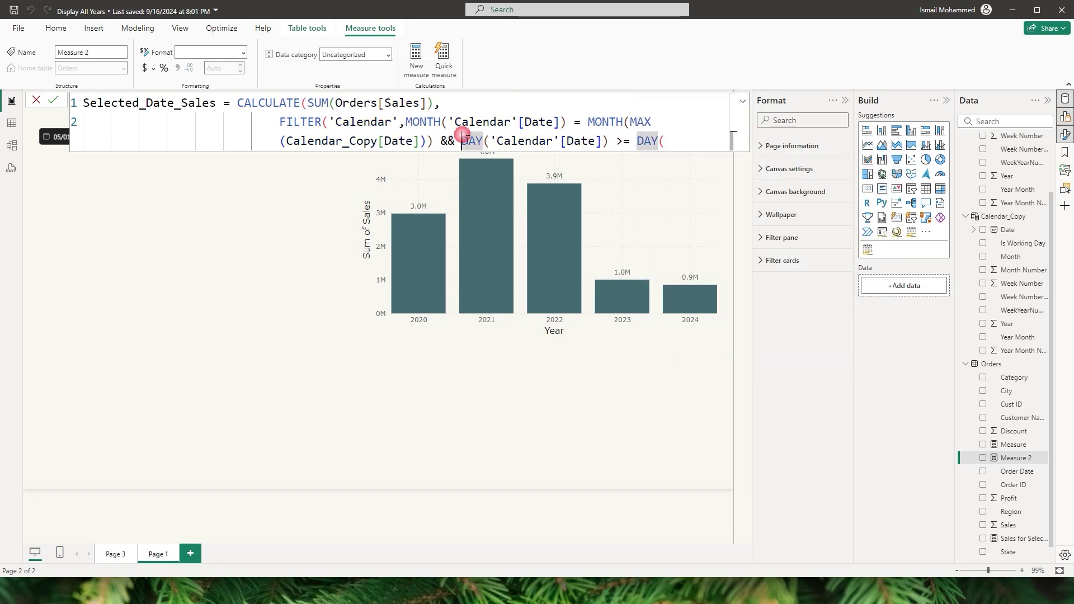
{"action": "key", "text": "shift+Return"}
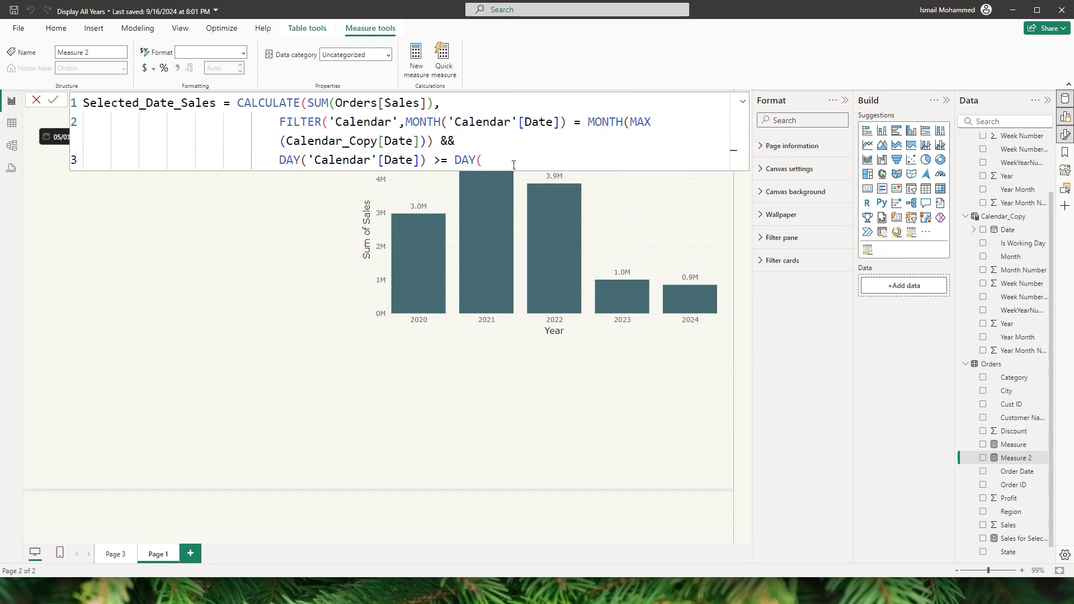
Complete the day condition's lower bound with MIN(Calendar_Copy[Date]) and close its parentheses
{"action": "type", "text": "MIN"}
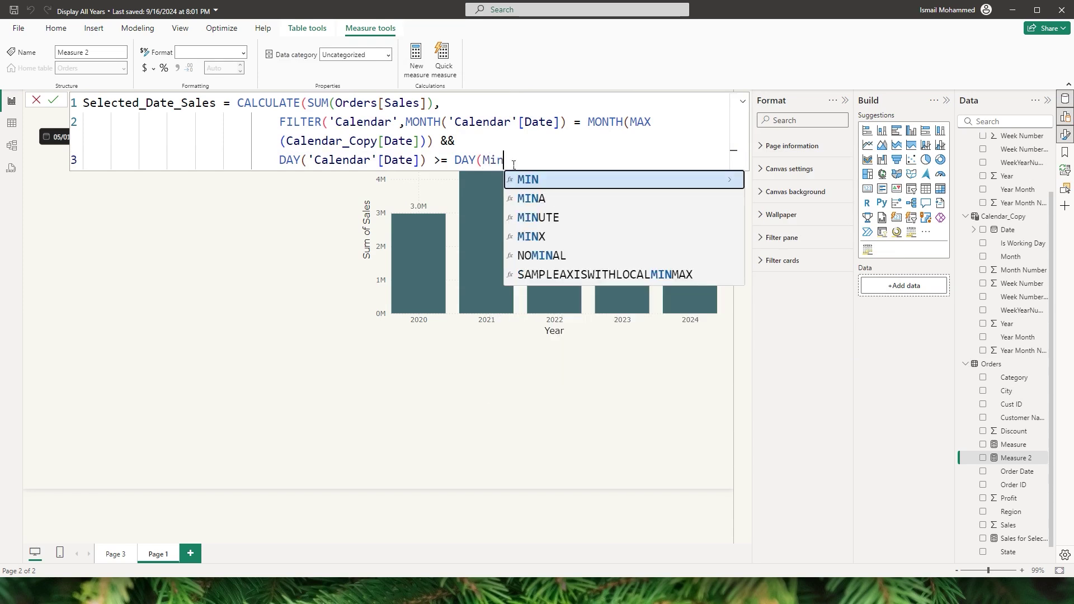
{"action": "key", "text": "Tab"}
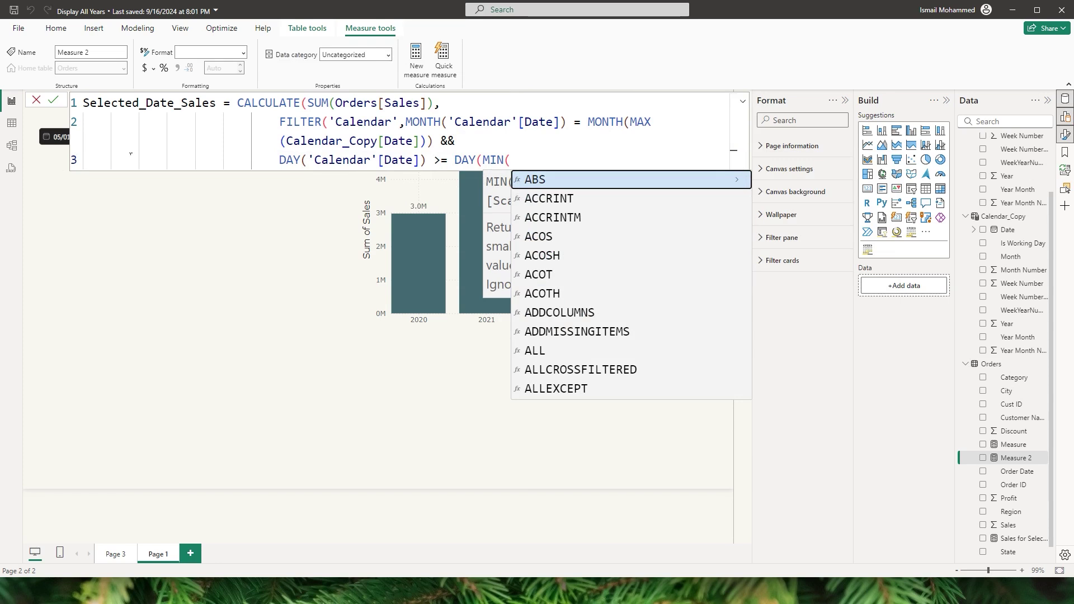
{"action": "type", "text": "Date"}
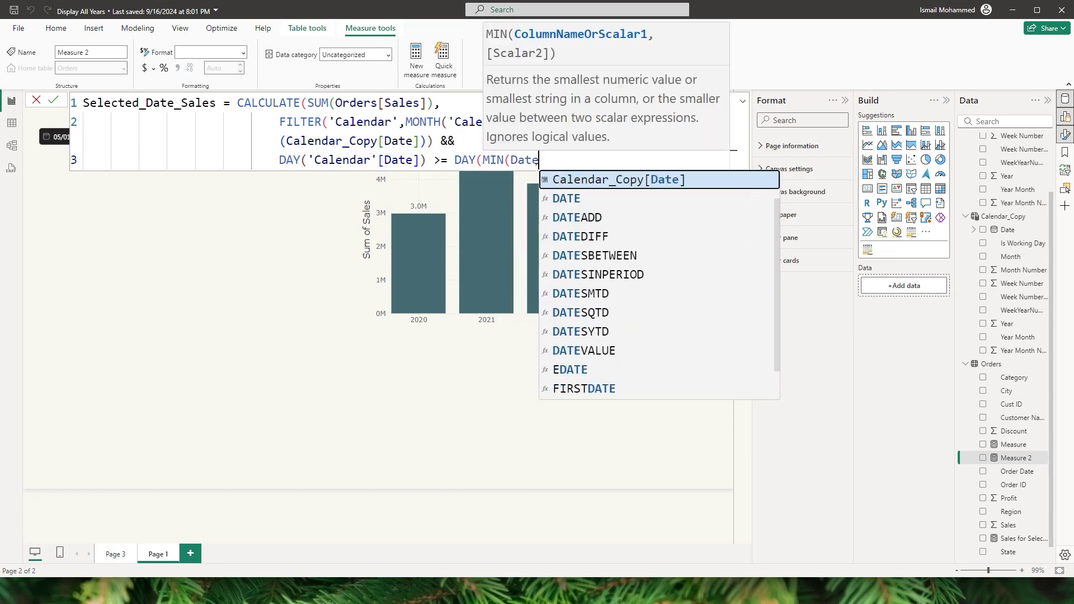
{"action": "key", "text": "Tab"}
{"action": "type", "text": ")) "}
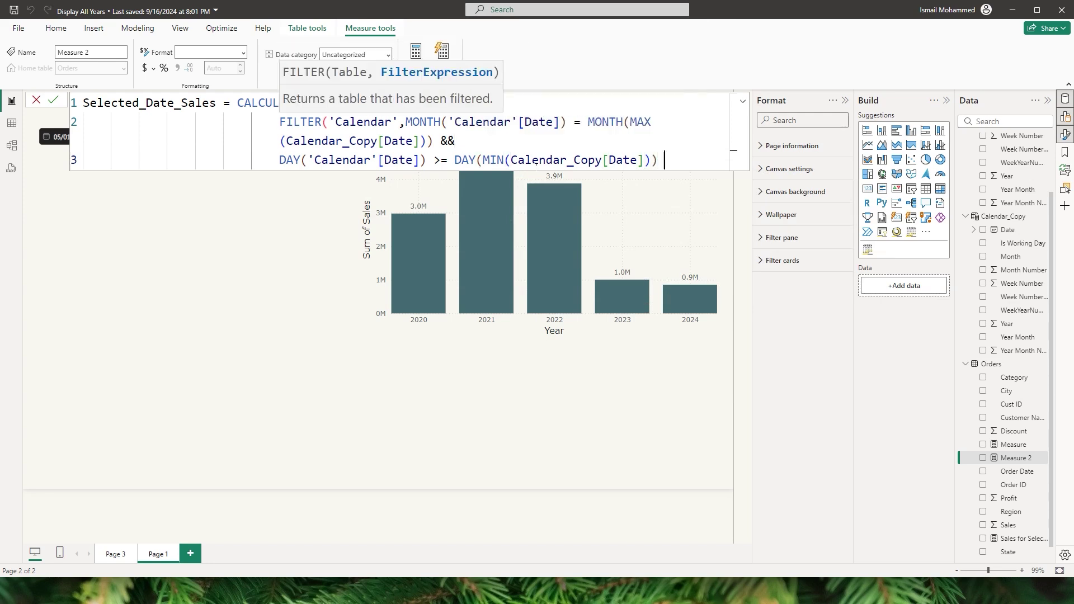
Append && to the lower-bound day condition and duplicate that condition on a new line of the formula
{"action": "type", "text": "&&"}
{"action": "key", "text": "shift+Return"}
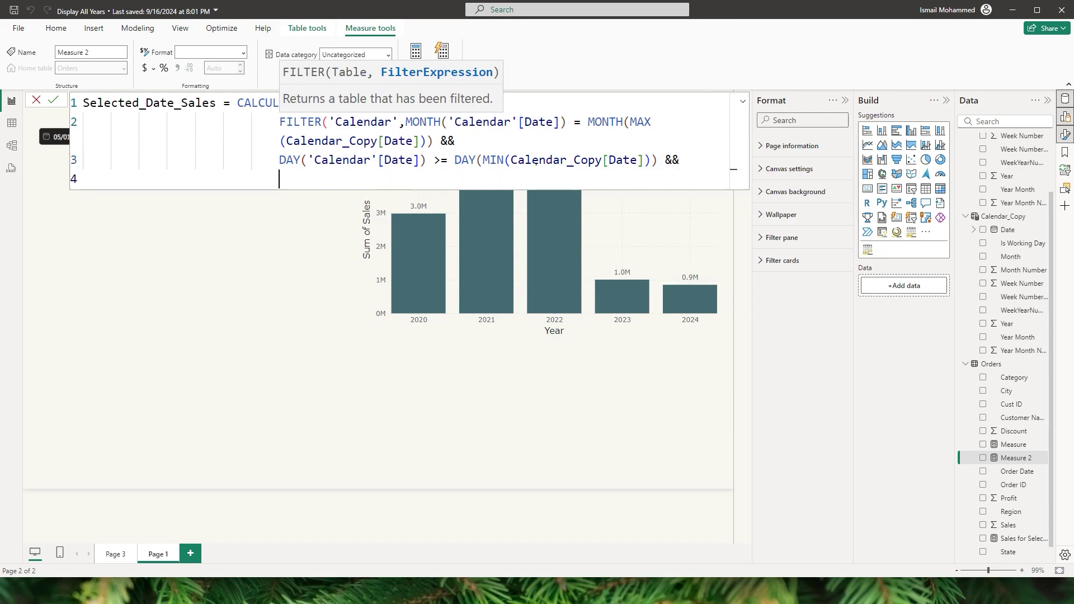
{"action": "left_click_drag", "start_coordinate": [279, 160], "coordinate": [658, 161]}
{"action": "key", "text": "ctrl+c"}
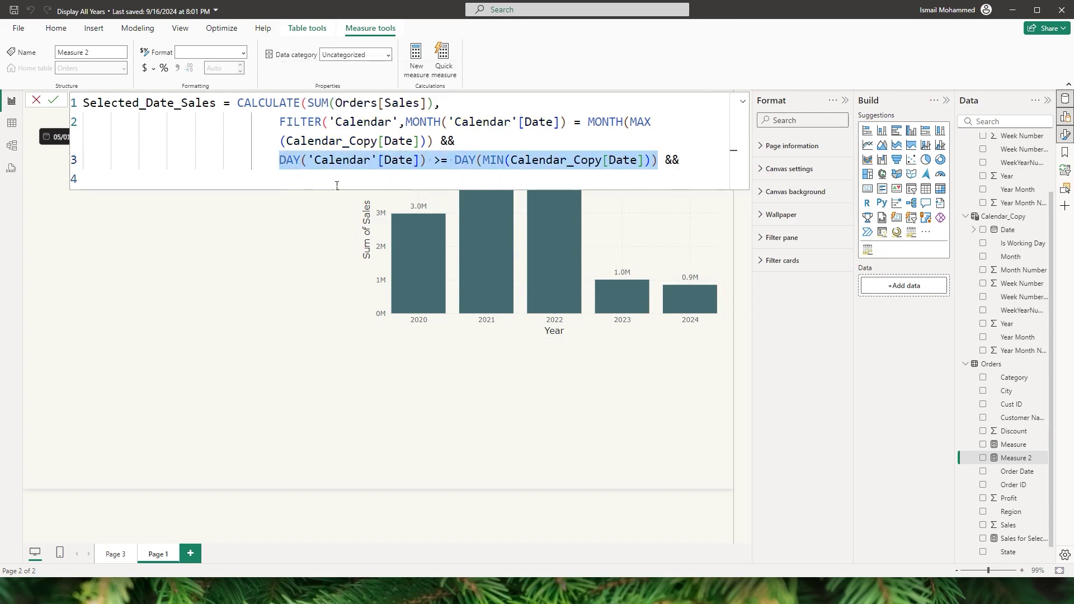
{"action": "left_click", "coordinate": [336, 182]}
{"action": "key", "text": "ctrl+v"}
Change the duplicated day condition to DAY('Calendar'[Date]) <= DAY(MAX(Calendar_Copy[Date]))
{"action": "left_click", "coordinate": [442, 188]}
{"action": "key", "text": "BackSpace"}
{"action": "type", "text": "<"}
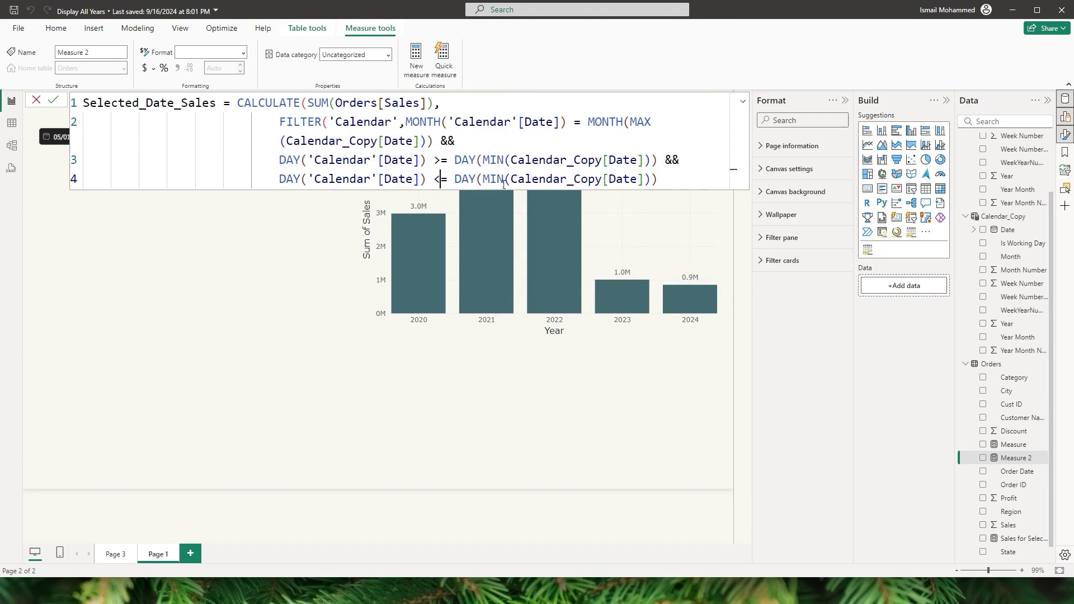
{"action": "left_click_drag", "start_coordinate": [480, 182], "coordinate": [507, 181]}
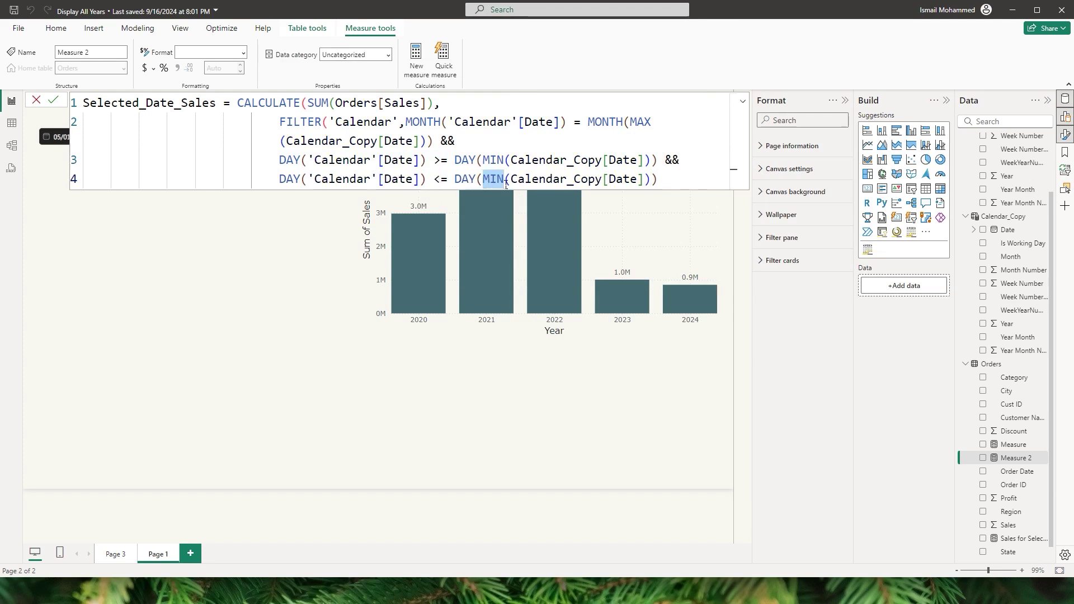
{"action": "type", "text": "MAX"}
Close the FILTER and CALCULATE parentheses and commit the Selected_Date_Sales measure
{"action": "left_click", "coordinate": [677, 188]}
{"action": "type", "text": ")"}
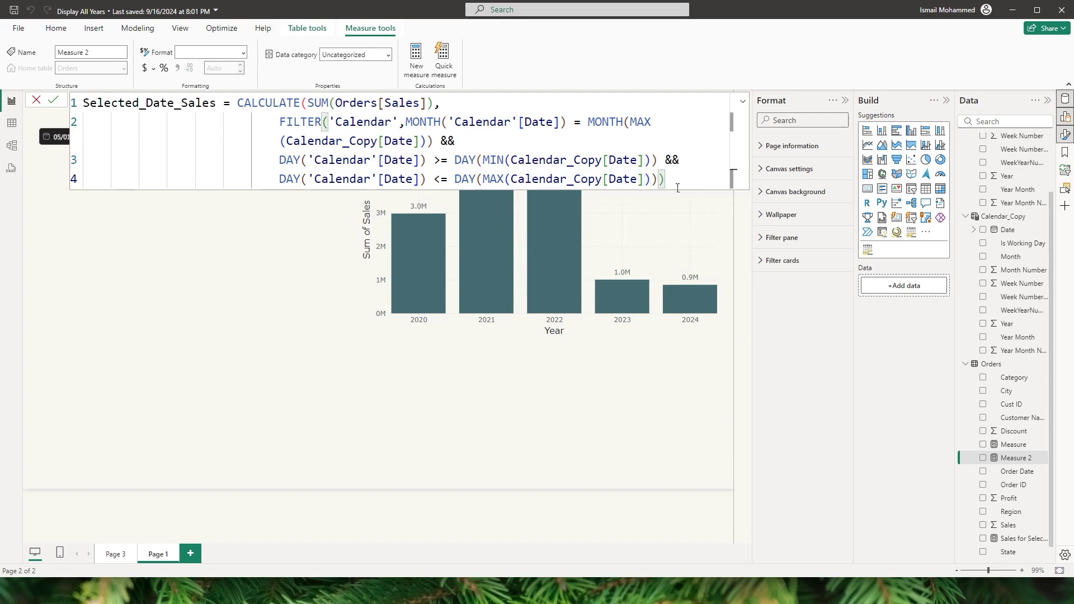
{"action": "type", "text": ")"}
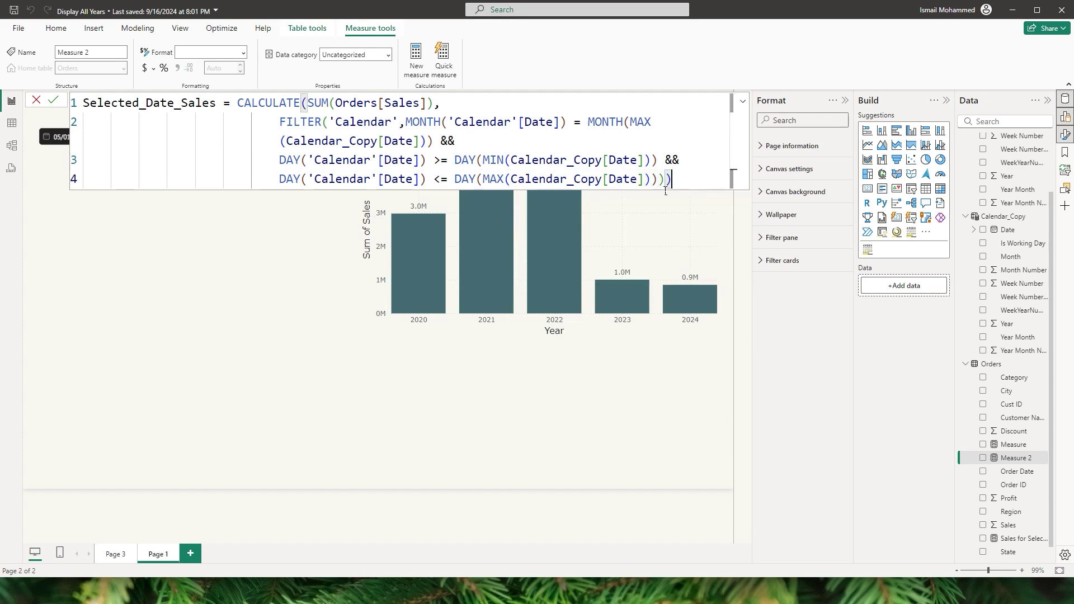
{"action": "left_click", "coordinate": [53, 101]}
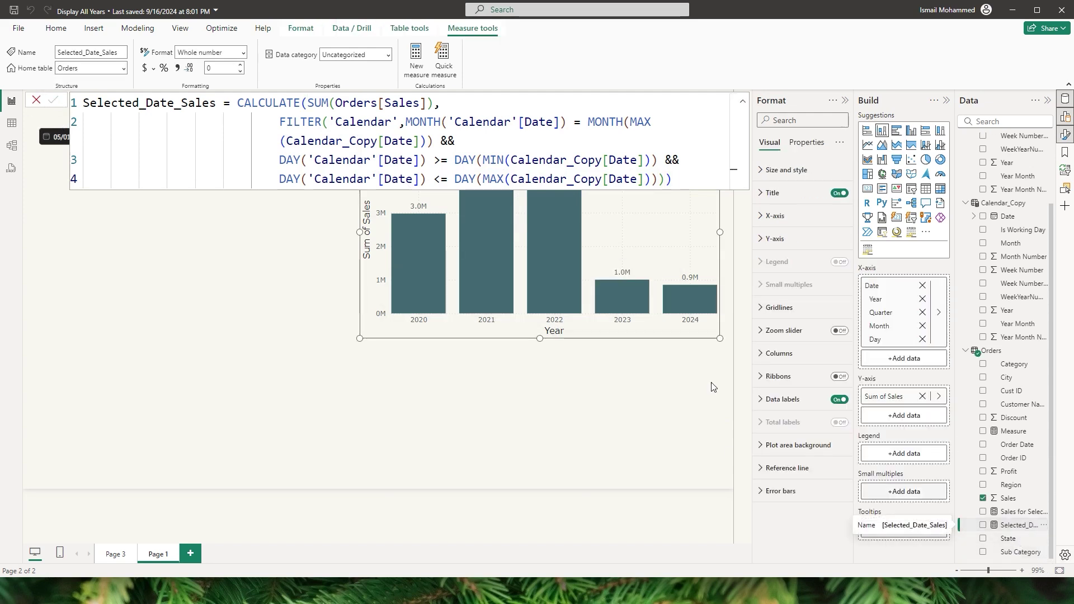
Replace Sum of Sales with the Selected_Date_Sales measure on the column chart's Y-axis
{"action": "left_click_drag", "start_coordinate": [1012, 529], "coordinate": [883, 415]}
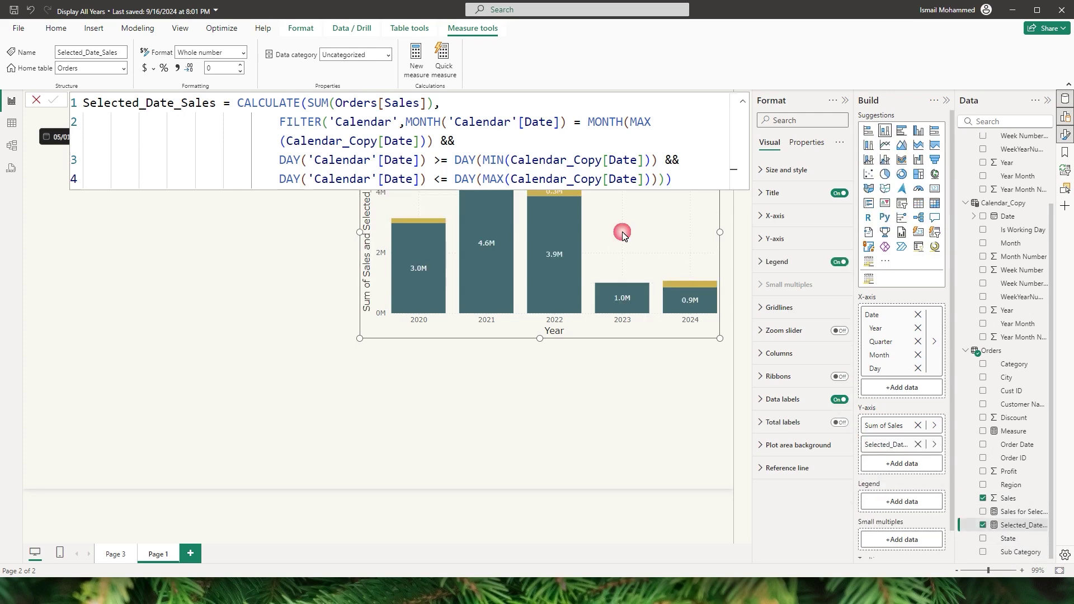
{"action": "left_click", "coordinate": [918, 425]}
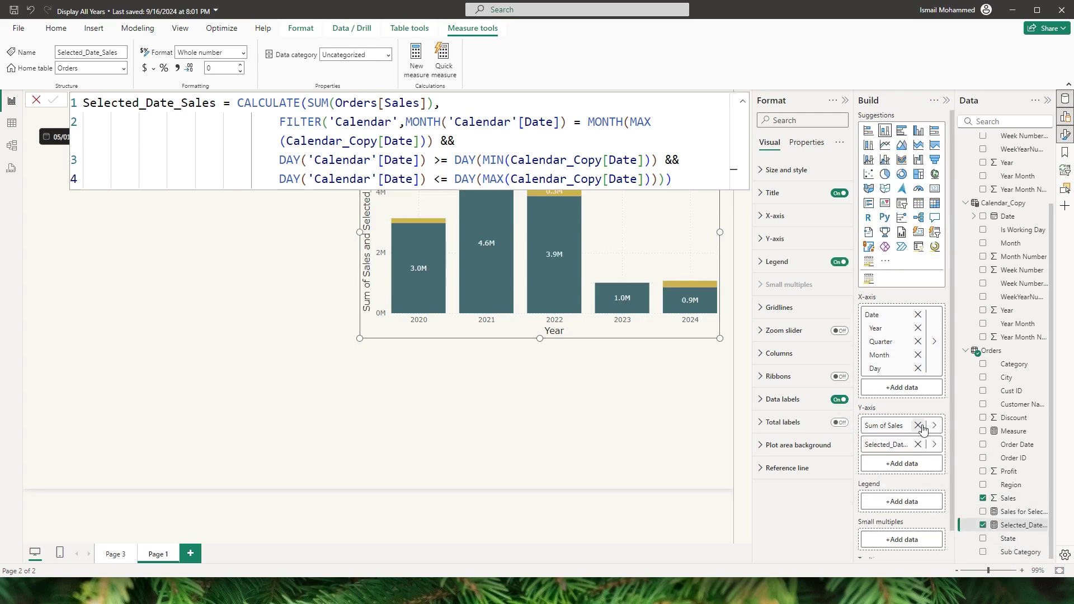
{"action": "left_click", "coordinate": [611, 385]}
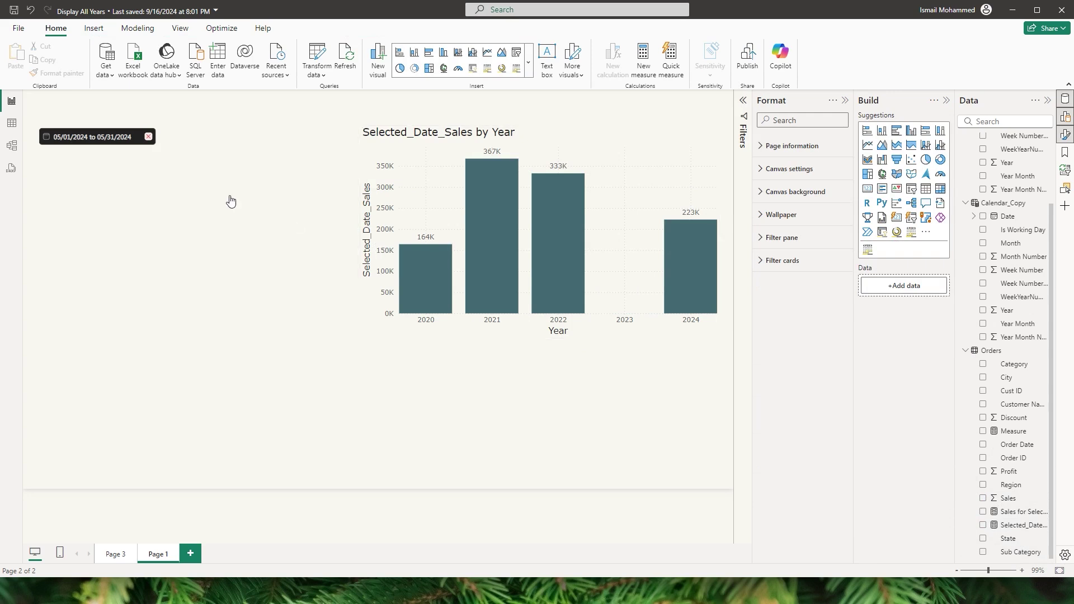
Apply a date range of 05/01/2024 to 05/10/2024 in the date picker
{"action": "left_click", "coordinate": [91, 141]}
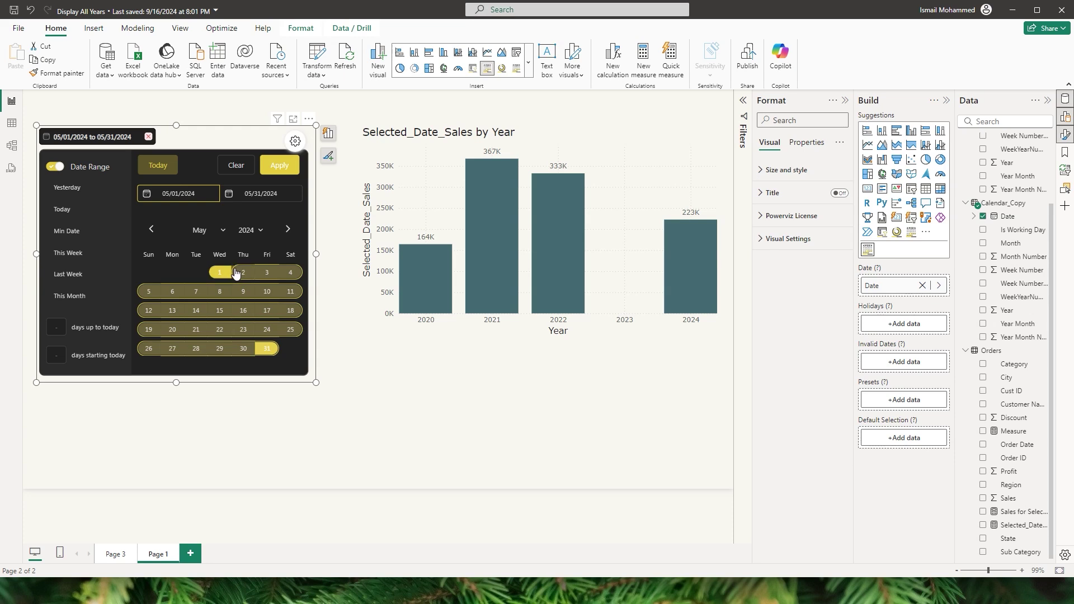
{"action": "left_click", "coordinate": [219, 273]}
{"action": "left_click", "coordinate": [268, 293]}
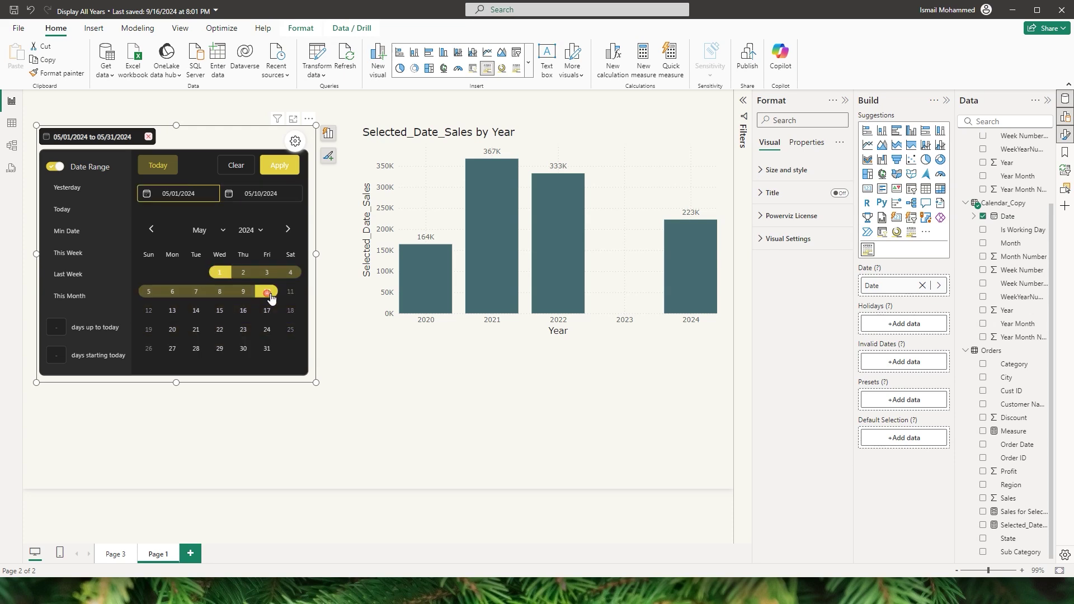
{"action": "left_click", "coordinate": [286, 165]}
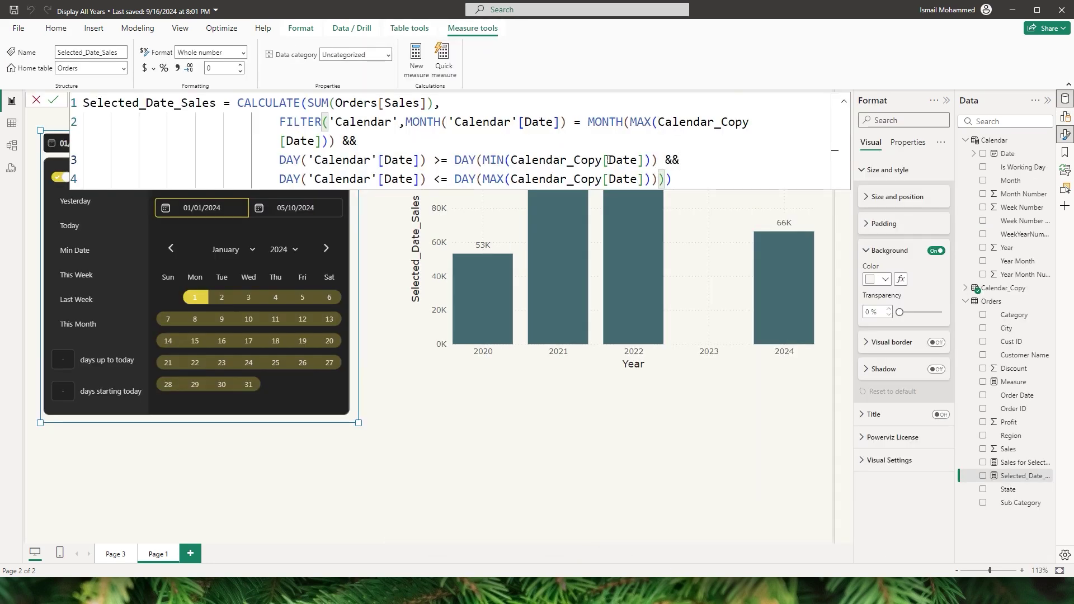
Move the month condition in Selected_Date_Sales to its own line and insert a copy of it directly after FILTER('Calendar',
{"action": "left_click_drag", "start_coordinate": [406, 122], "coordinate": [343, 155]}
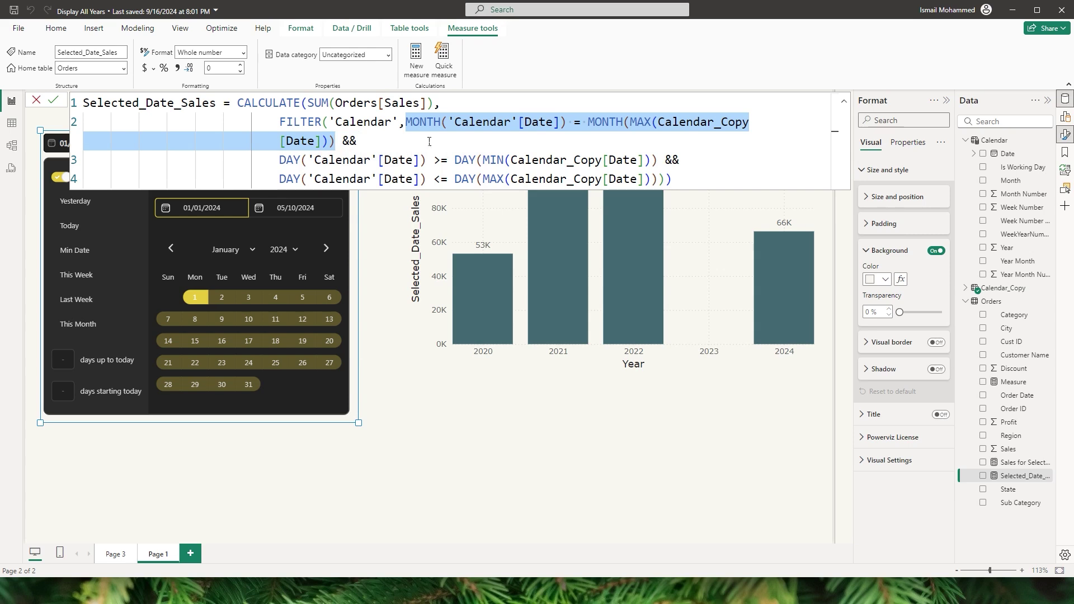
{"action": "left_click", "coordinate": [430, 122]}
{"action": "left_click_drag", "start_coordinate": [406, 123], "coordinate": [339, 143]}
{"action": "left_click", "coordinate": [405, 122]}
{"action": "key", "text": "Return"}
{"action": "left_click", "coordinate": [411, 130]}
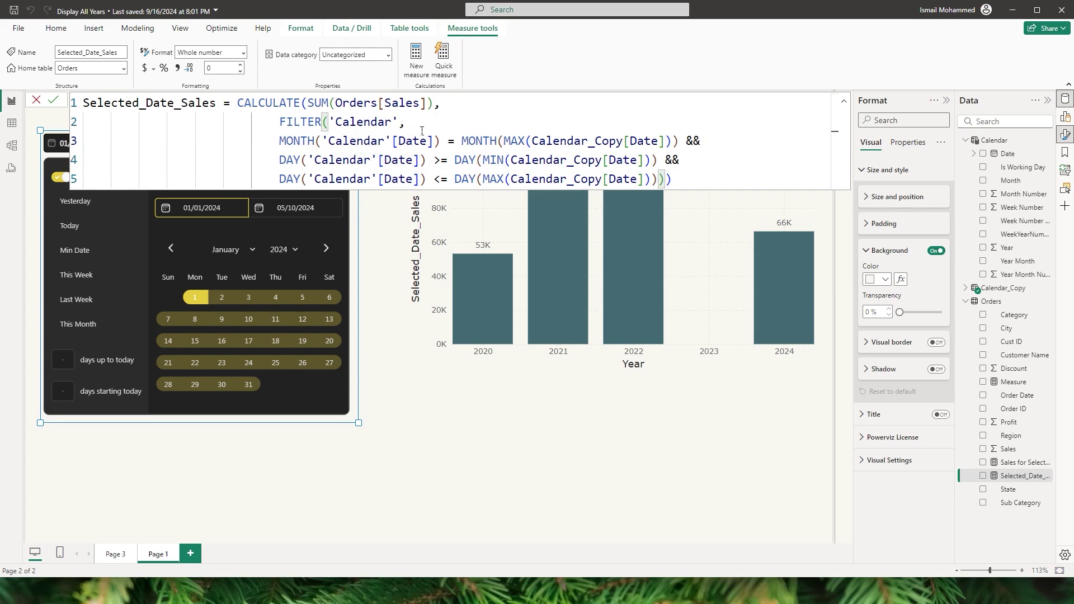
{"action": "key", "text": "ctrl+v"}
Change the first month condition to MONTH('Calendar'[Date]) >= MONTH(MIN(Calendar_Copy[Date]))
{"action": "left_click", "coordinate": [582, 127]}
{"action": "key", "text": "BackSpace"}
{"action": "type", "text": ">="}
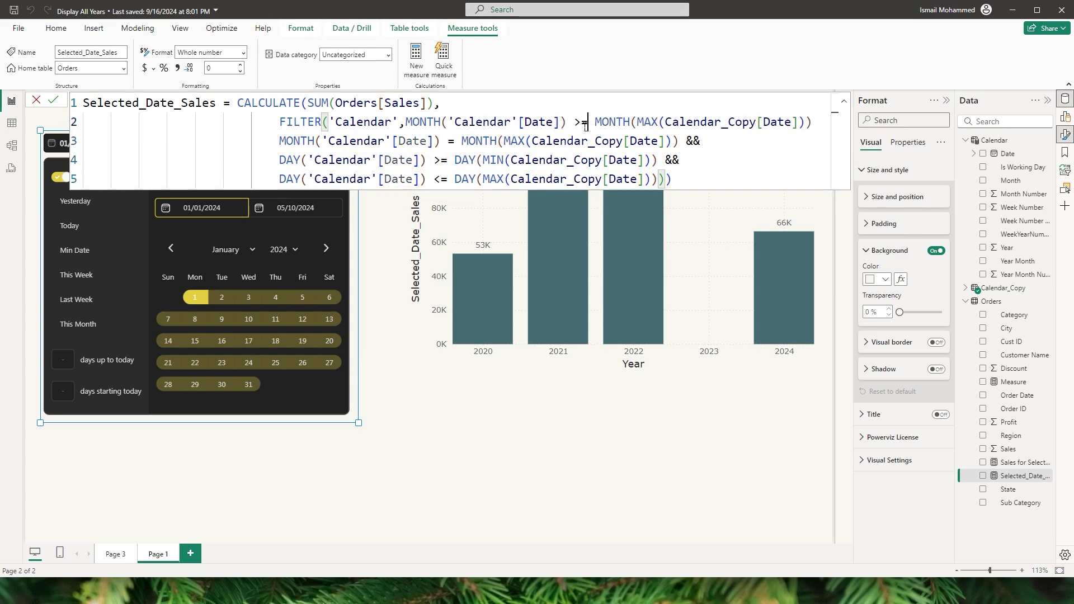
{"action": "double_click", "coordinate": [648, 122]}
{"action": "type", "text": "MIn"}
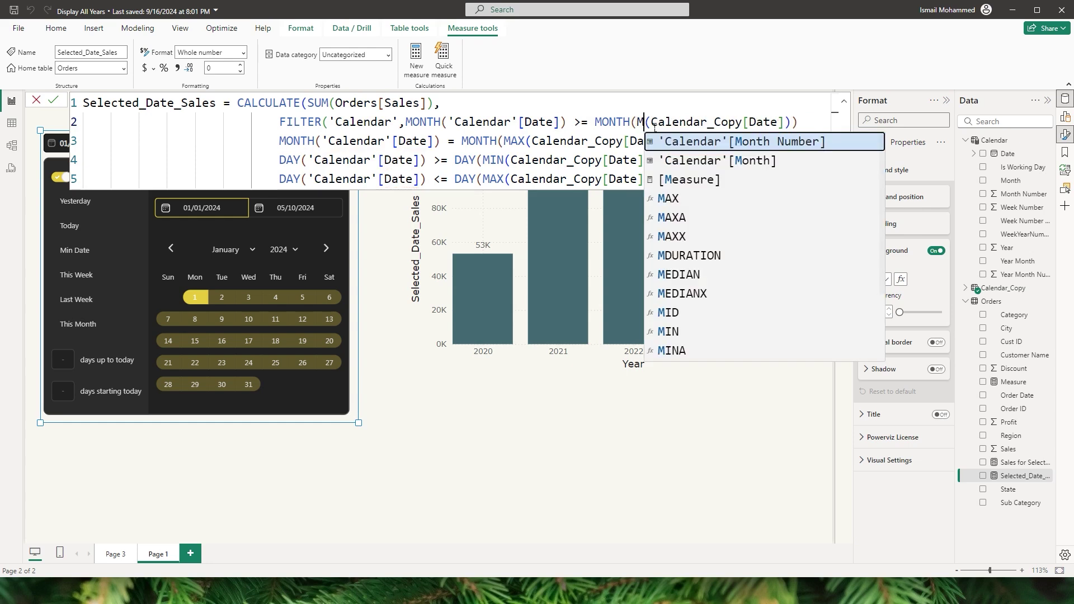
{"action": "key", "text": "BackSpace"}
{"action": "type", "text": "N"}
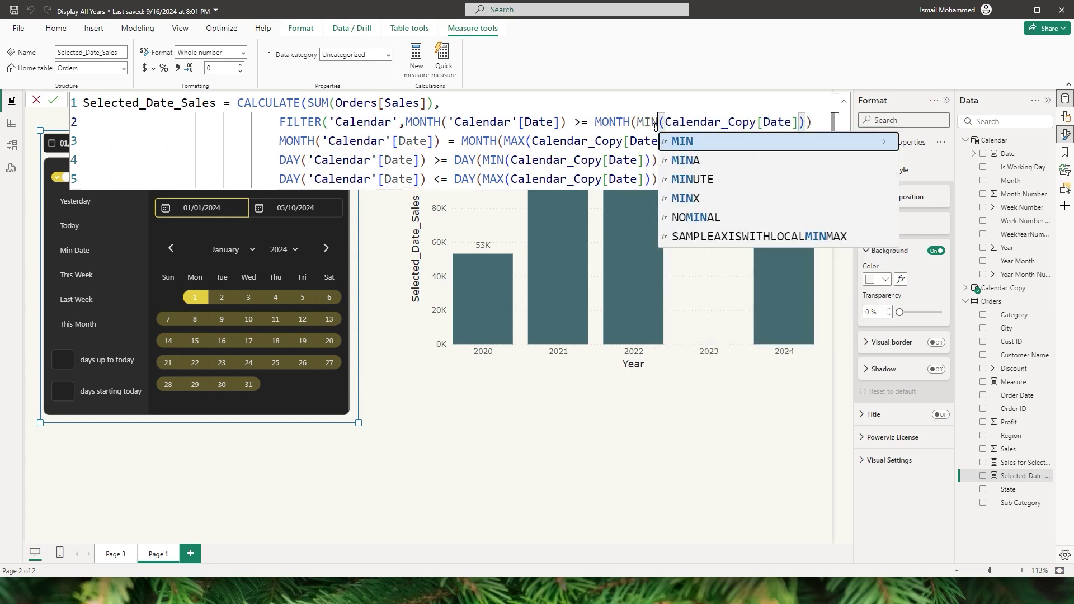
Change the second month condition's operator to <=, join the two month conditions with &&, and commit the measure
{"action": "double_click", "coordinate": [511, 143]}
{"action": "left_click", "coordinate": [456, 150]}
{"action": "type", "text": "<"}
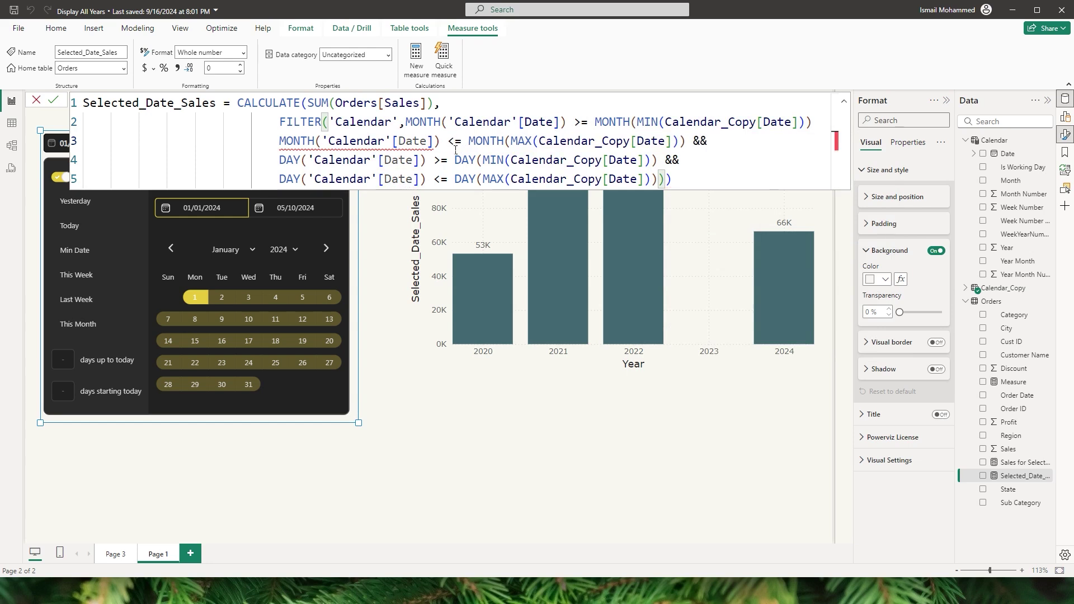
{"action": "left_click", "coordinate": [814, 122]}
{"action": "type", "text": "&&"}
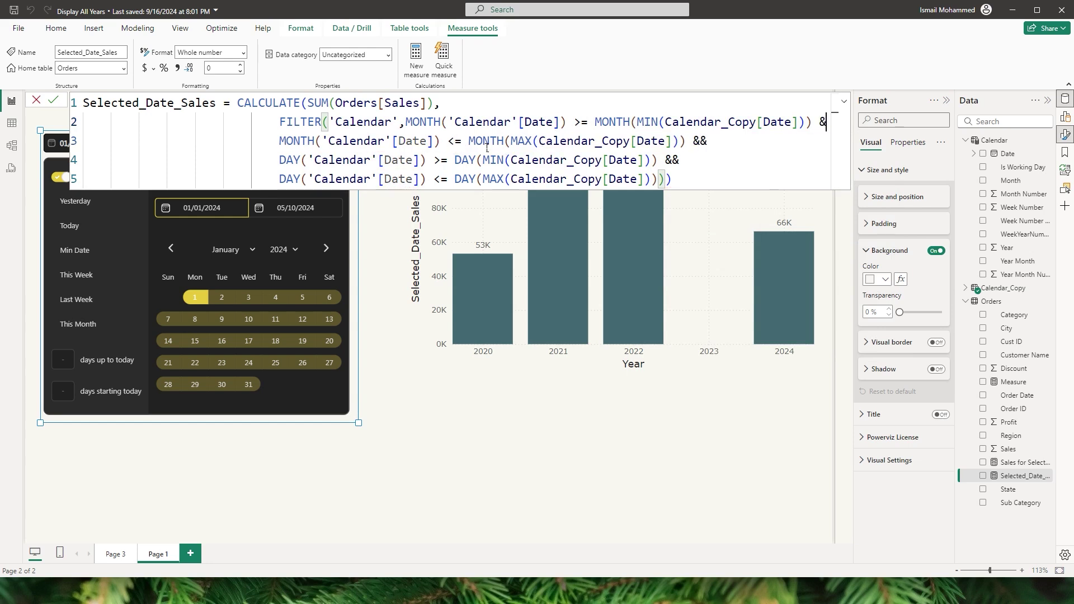
{"action": "left_click", "coordinate": [54, 100]}
{"action": "left_click", "coordinate": [36, 100]}
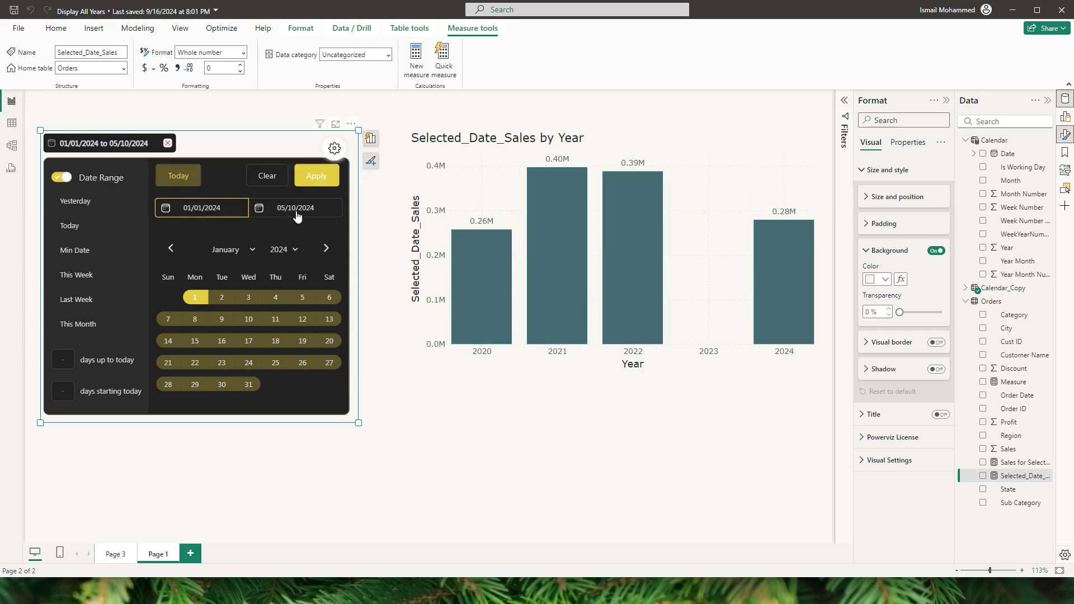
Set the date picker's start date to 01/31/2024 and apply the range ending 05/10/2024
{"action": "left_click", "coordinate": [221, 221]}
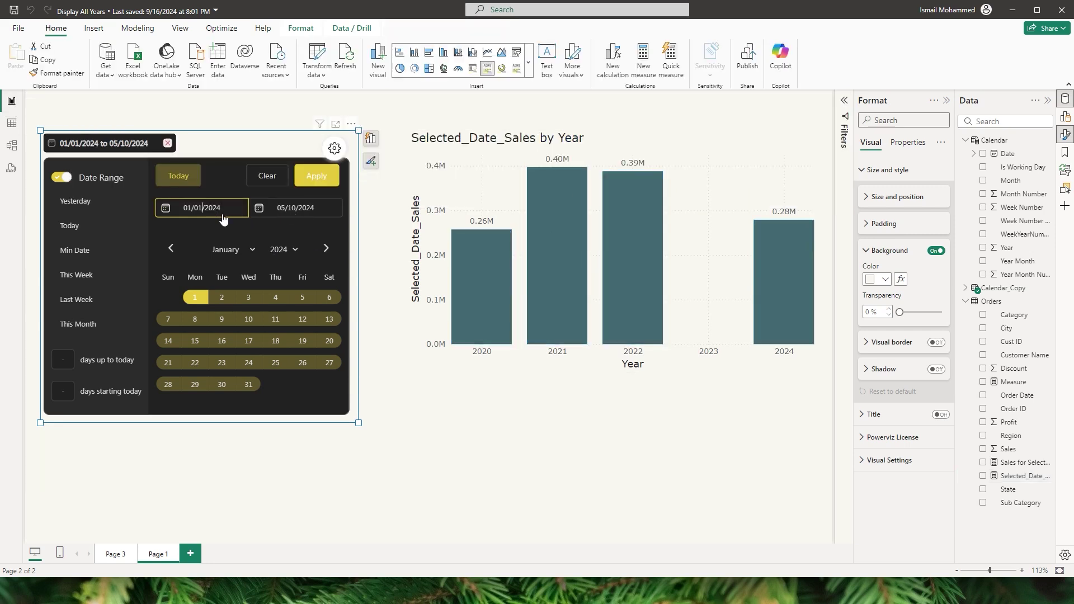
{"action": "left_click", "coordinate": [249, 384]}
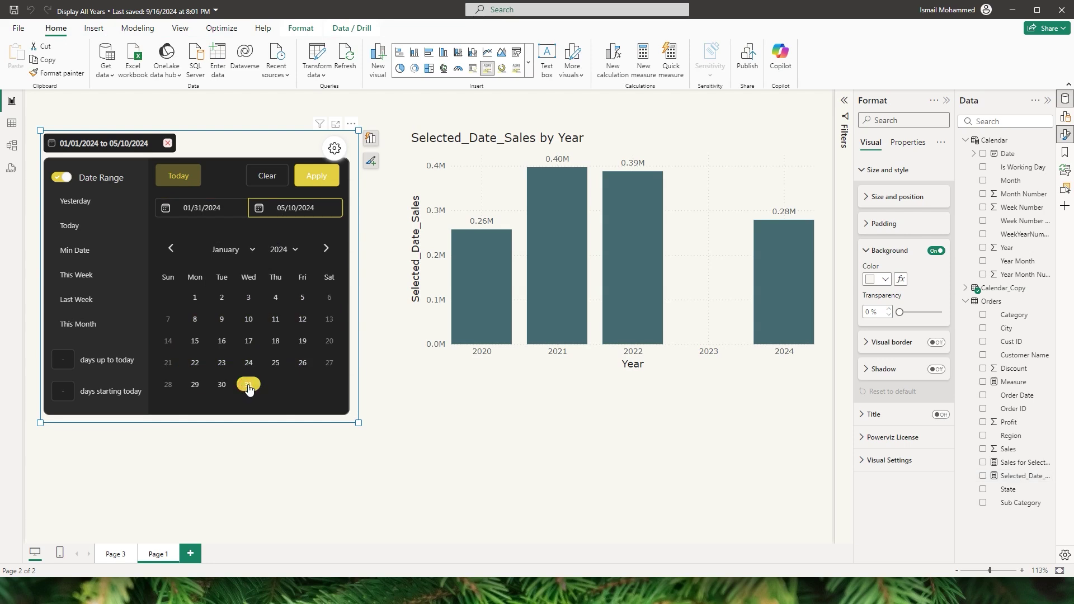
{"action": "left_click", "coordinate": [316, 182]}
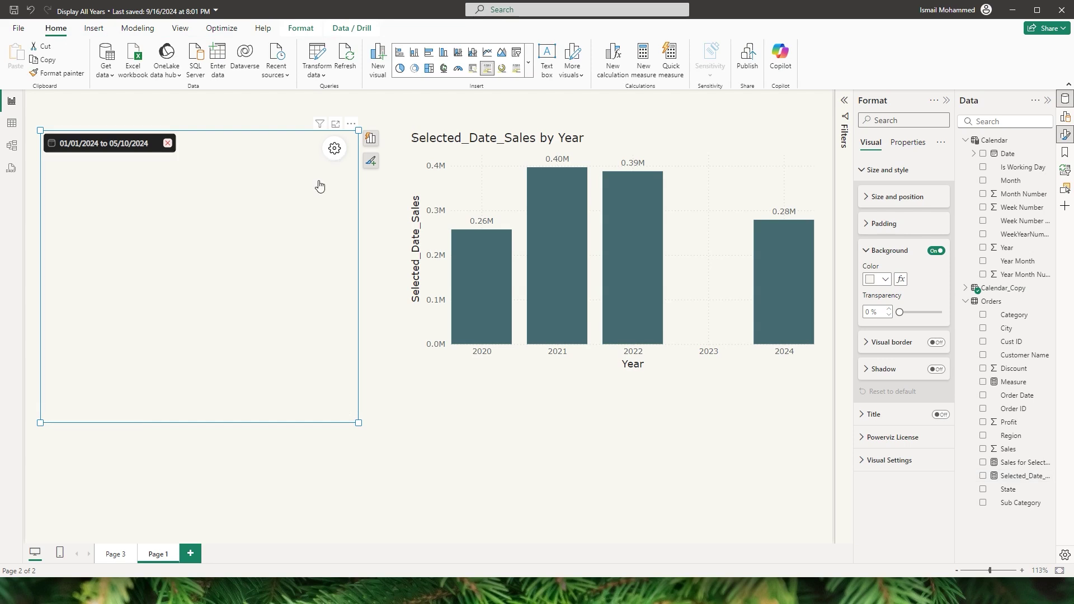